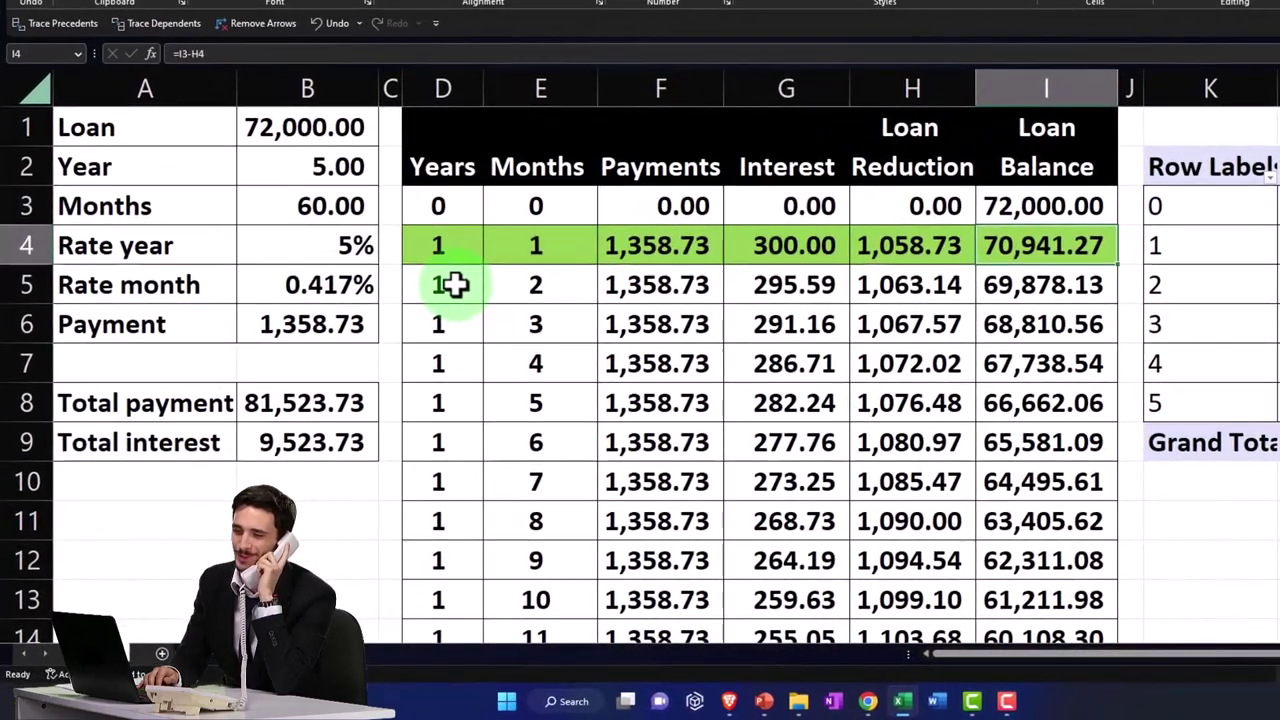
# - Shade the month 2 row of the amortization table, D5 to I5, green
pyautogui.moveTo(453, 285); pyautogui.dragTo(1015, 288)
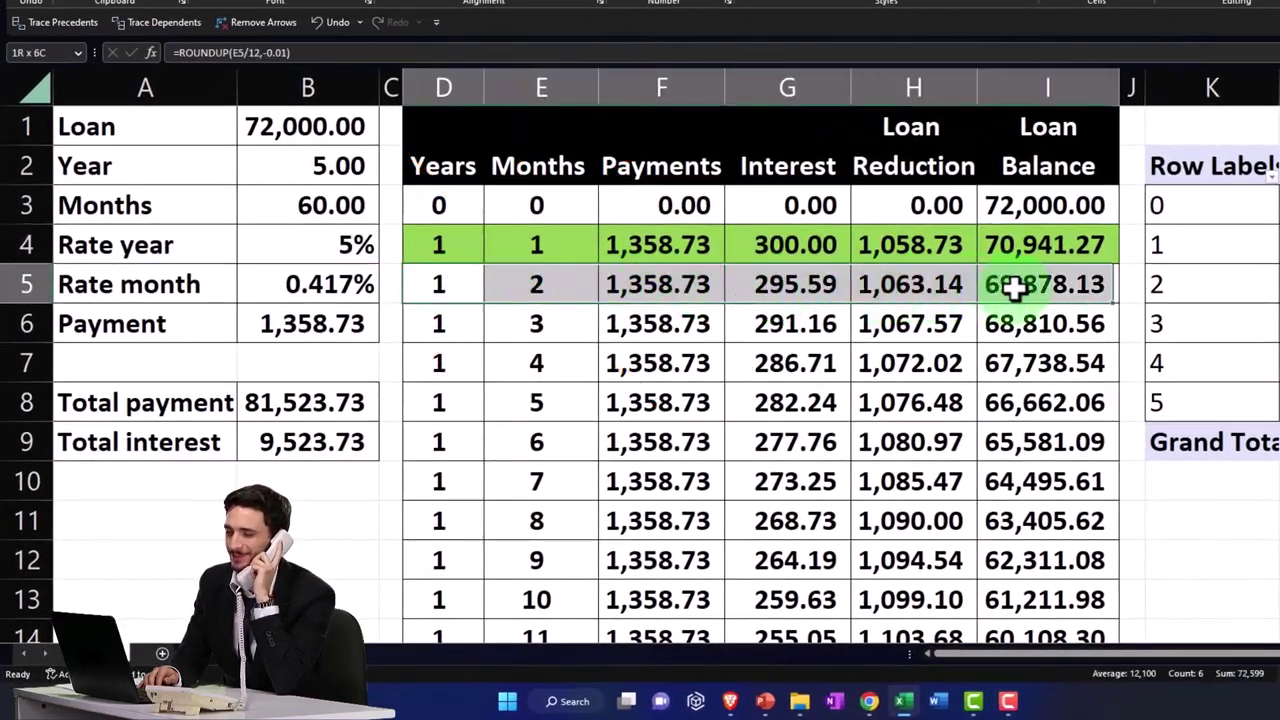
pyautogui.rightClick(1040, 287)
pyautogui.click(1114, 162)
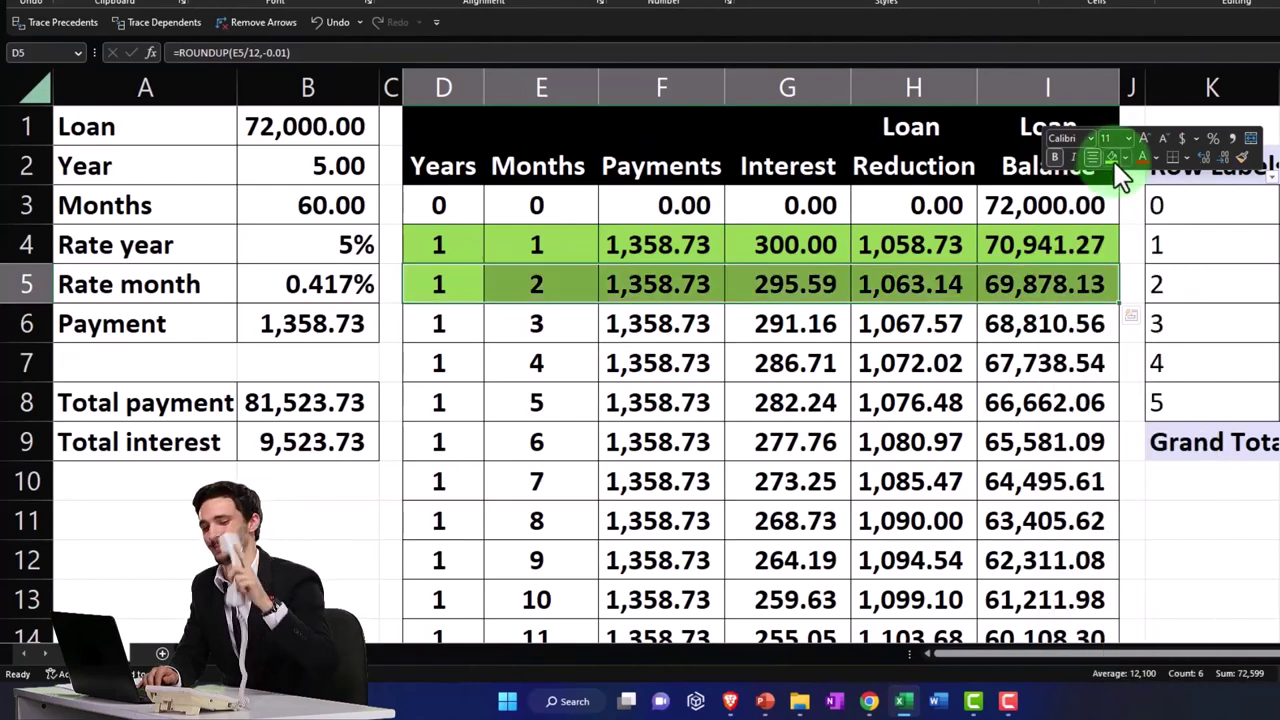
# - Change the fill of the month 1 row of the amortization table, D4 to I4, to yellow
pyautogui.moveTo(450, 262); pyautogui.dragTo(1014, 263)
pyautogui.rightClick(1014, 263)
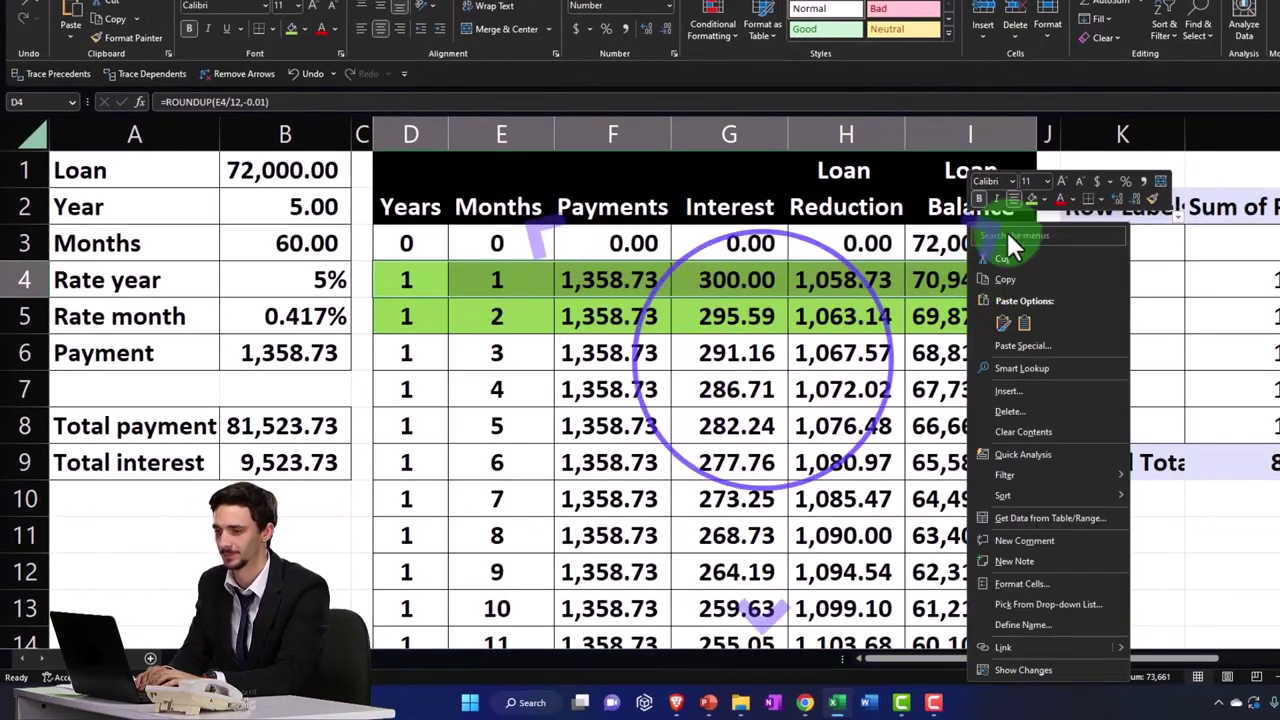
pyautogui.click(1043, 198)
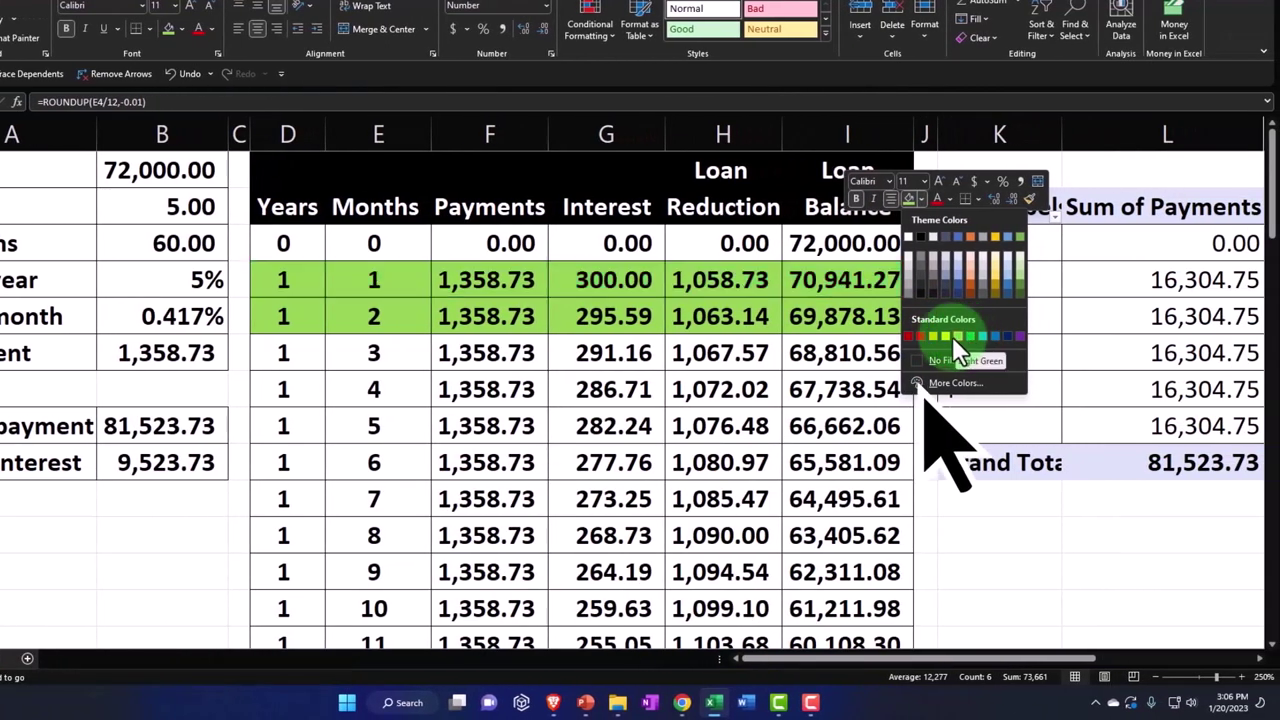
pyautogui.click(944, 336)
pyautogui.click(745, 368)
pyautogui.click(842, 316)
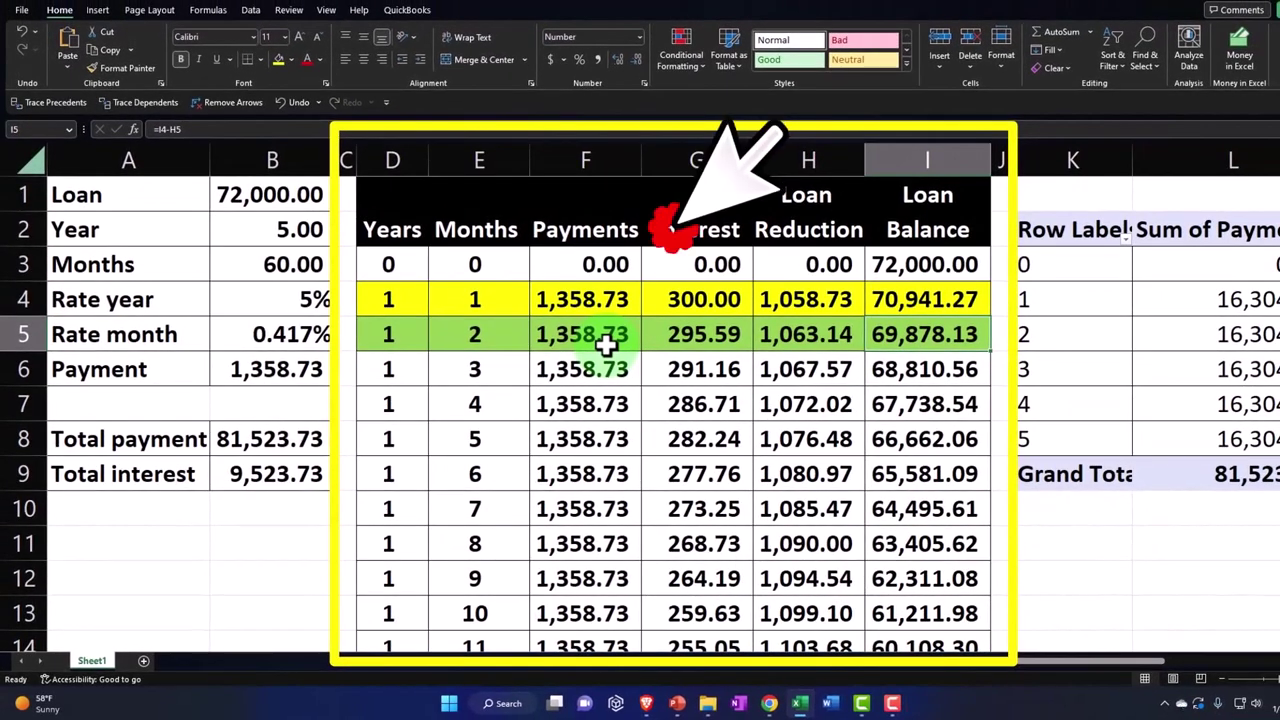
# - Select the month 2 interest and loan reduction amounts, and open a new check form in QuickBooks Online
pyautogui.click(607, 343)
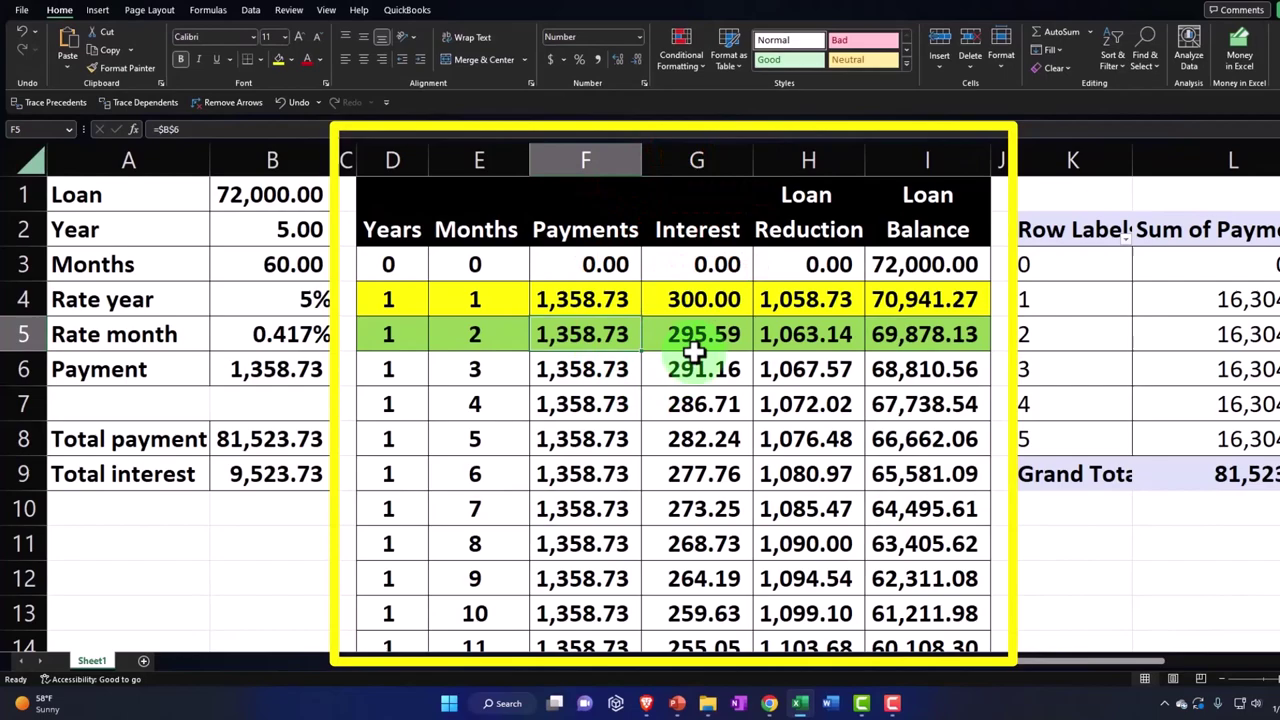
pyautogui.moveTo(686, 343); pyautogui.dragTo(795, 335)
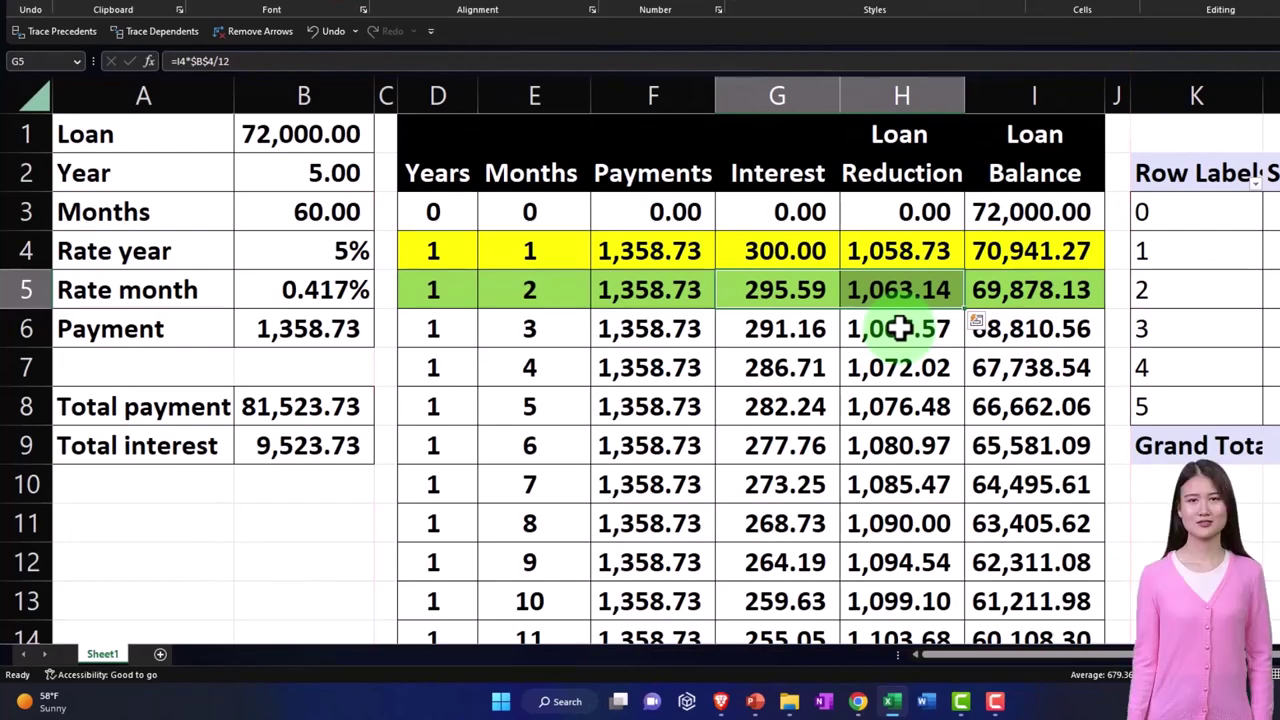
pyautogui.click(895, 702)
pyautogui.click(897, 704)
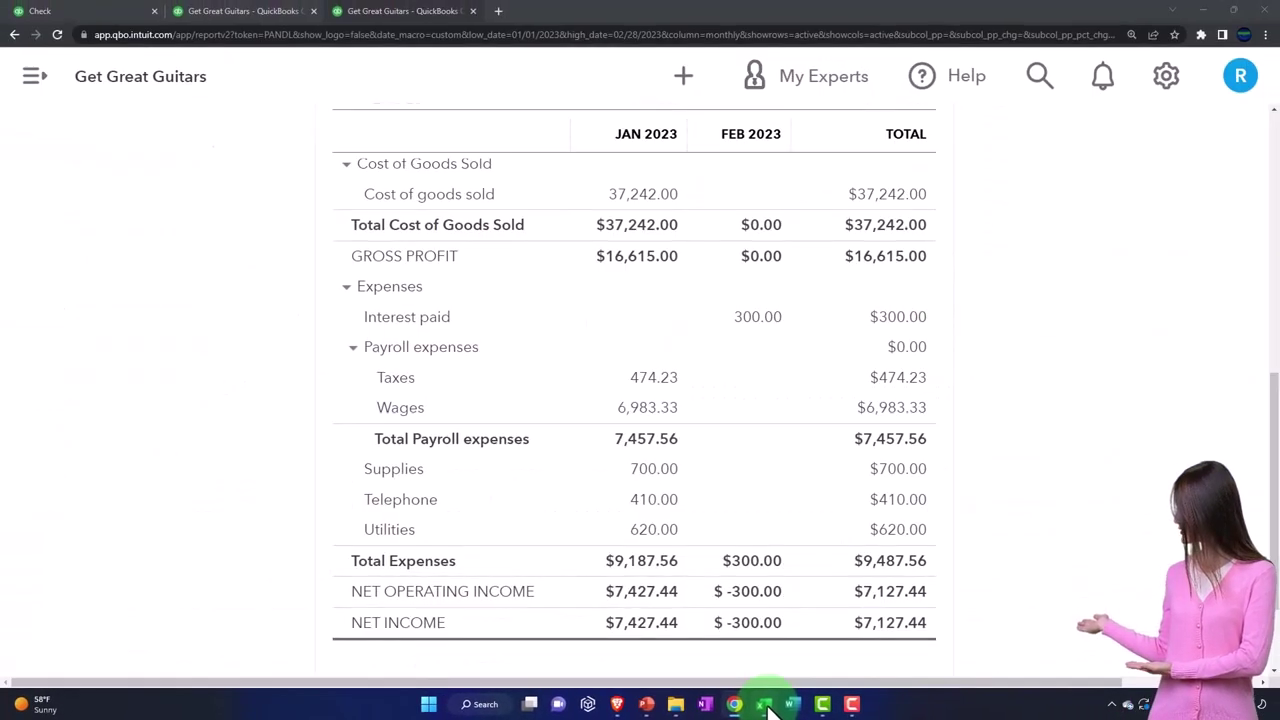
pyautogui.click(91, 11)
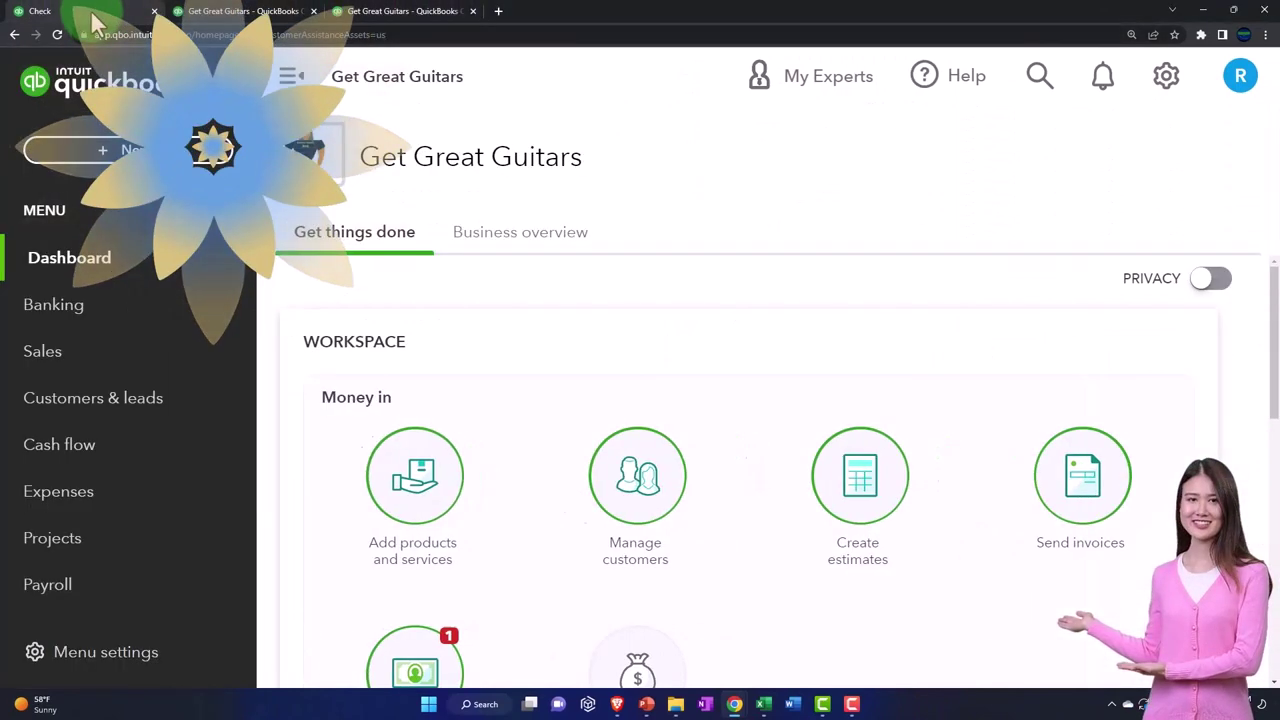
pyautogui.click(150, 152)
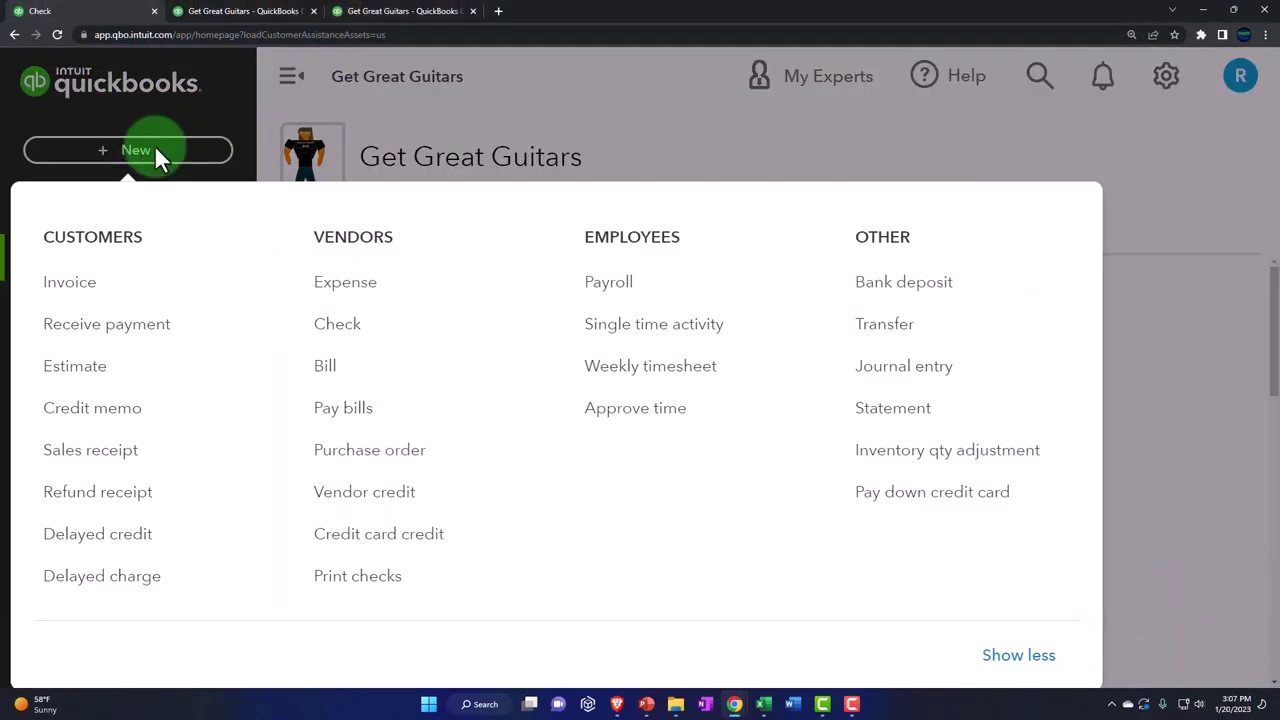
pyautogui.click(337, 323)
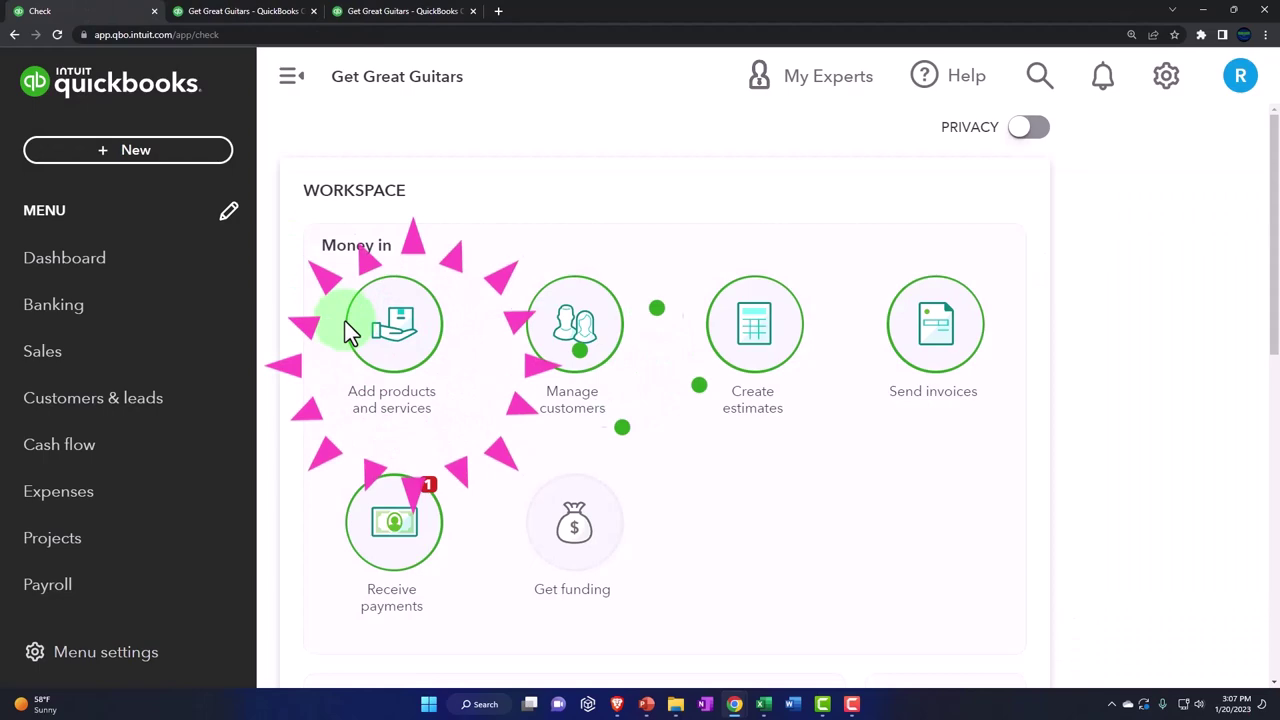
# - Choose Chase as the payee of the check
pyautogui.click(160, 200)
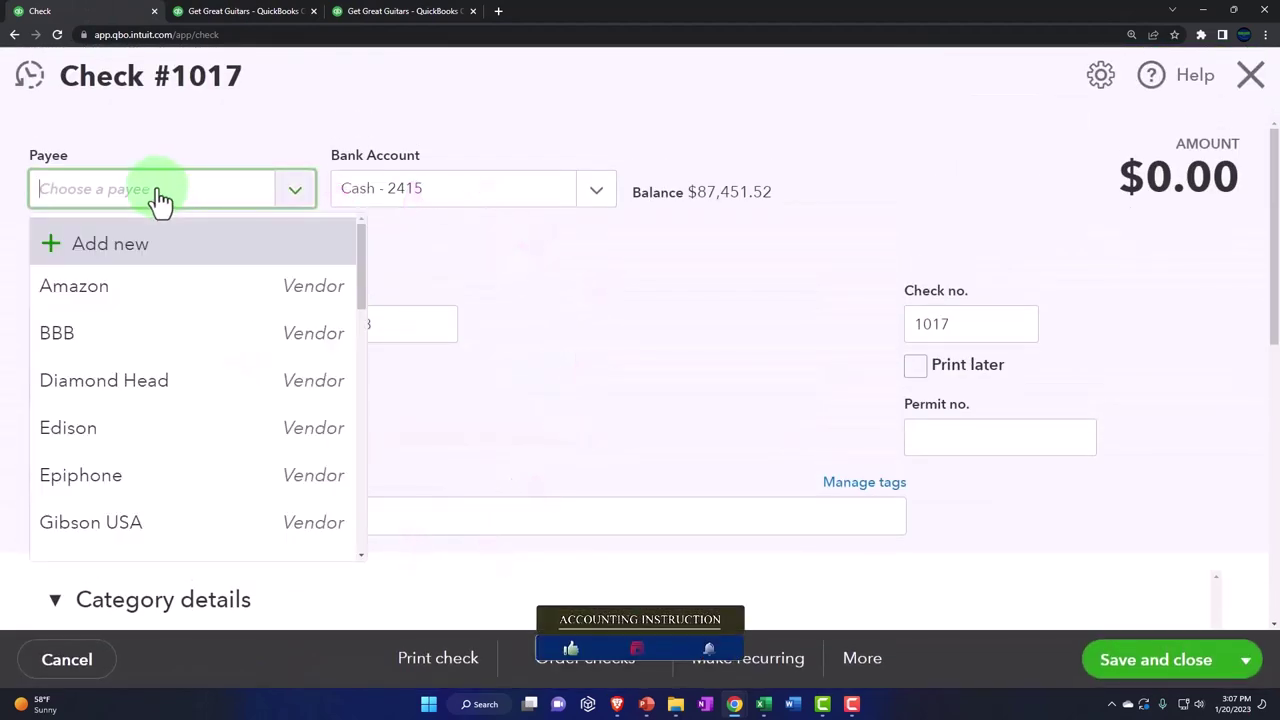
pyautogui.write('chas')
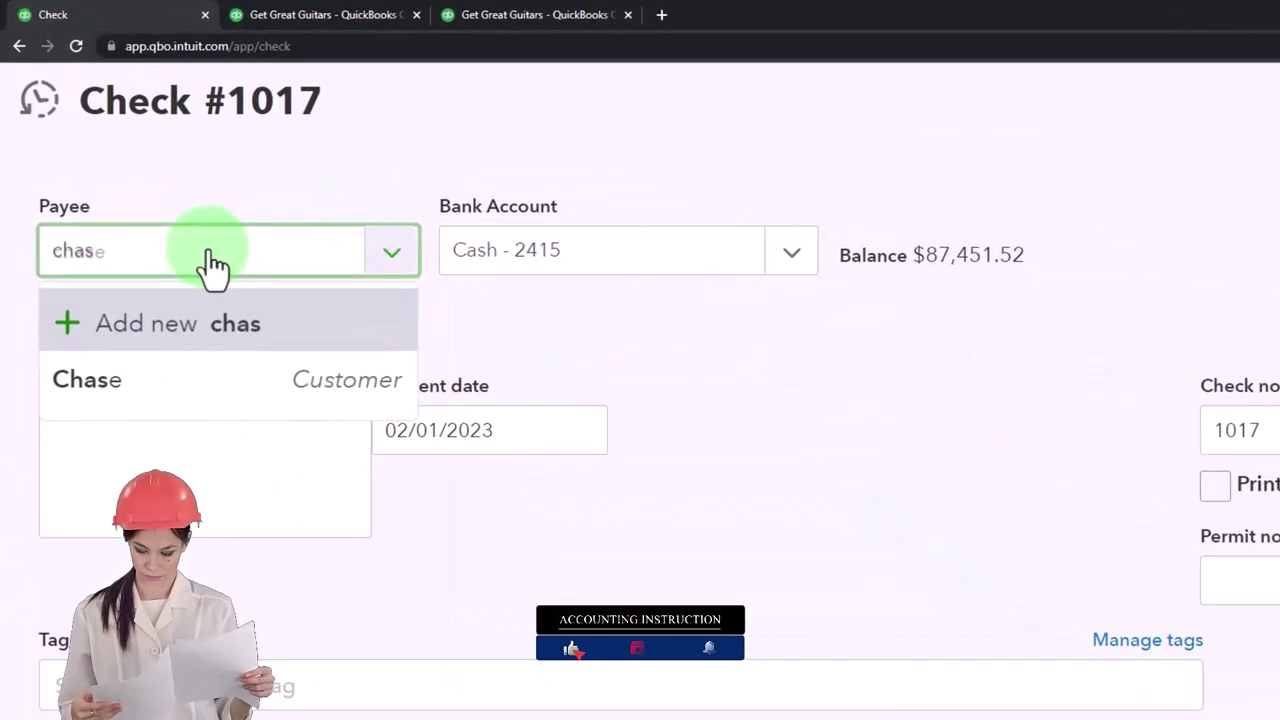
pyautogui.press('Down')
pyautogui.press('Tab')
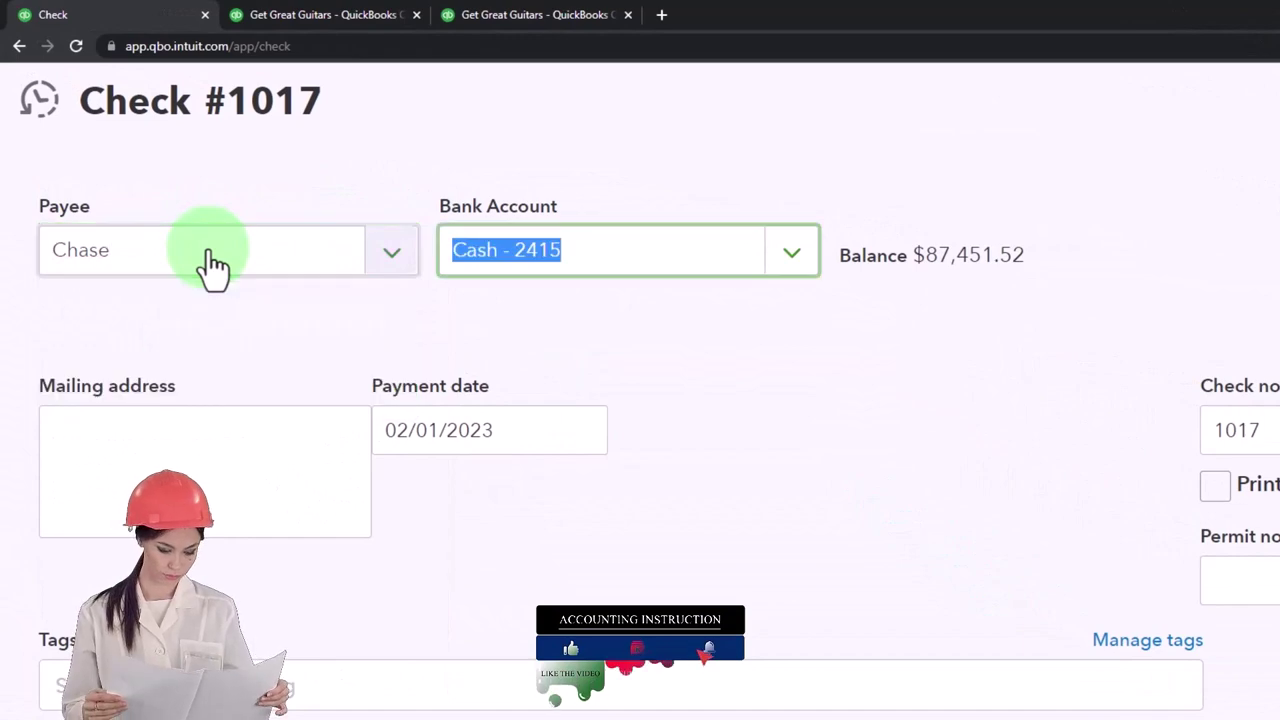
# - Set the check's payment date to 02/28/2023, leaving the bank account and check number as filled in
pyautogui.press('Tab')
pyautogui.hotkey('ctrl', '-')
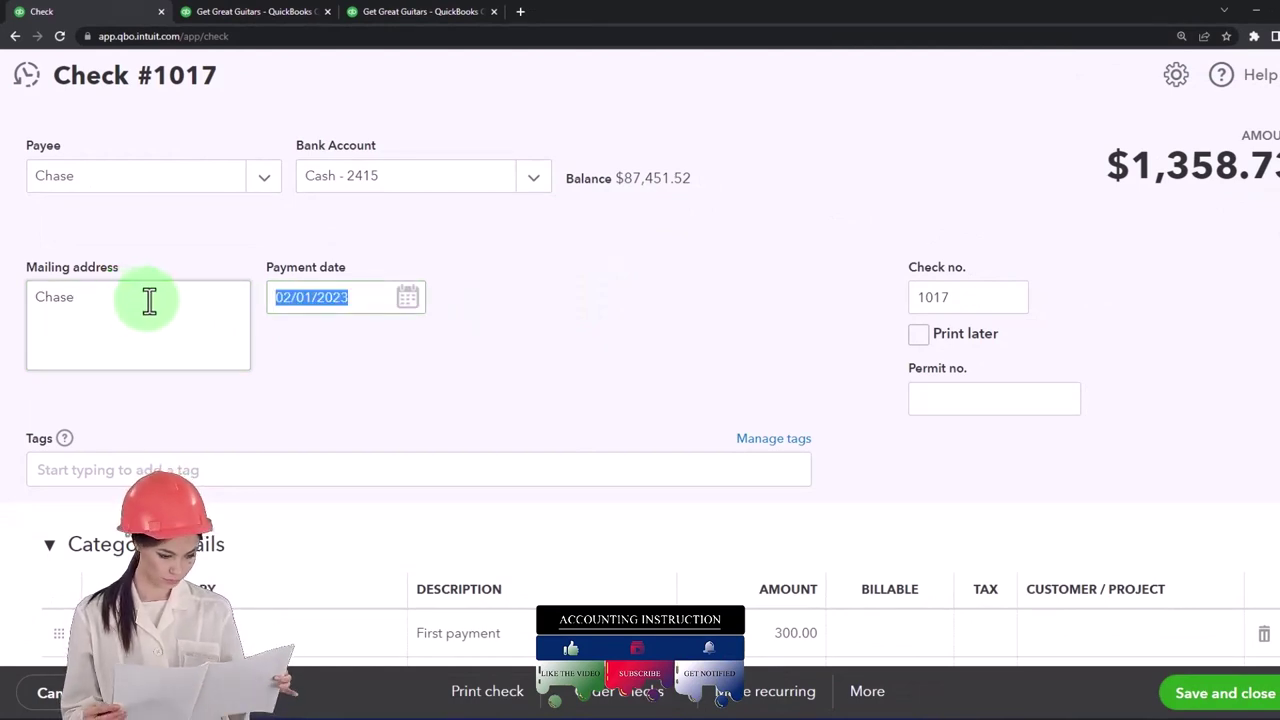
pyautogui.write('02282')
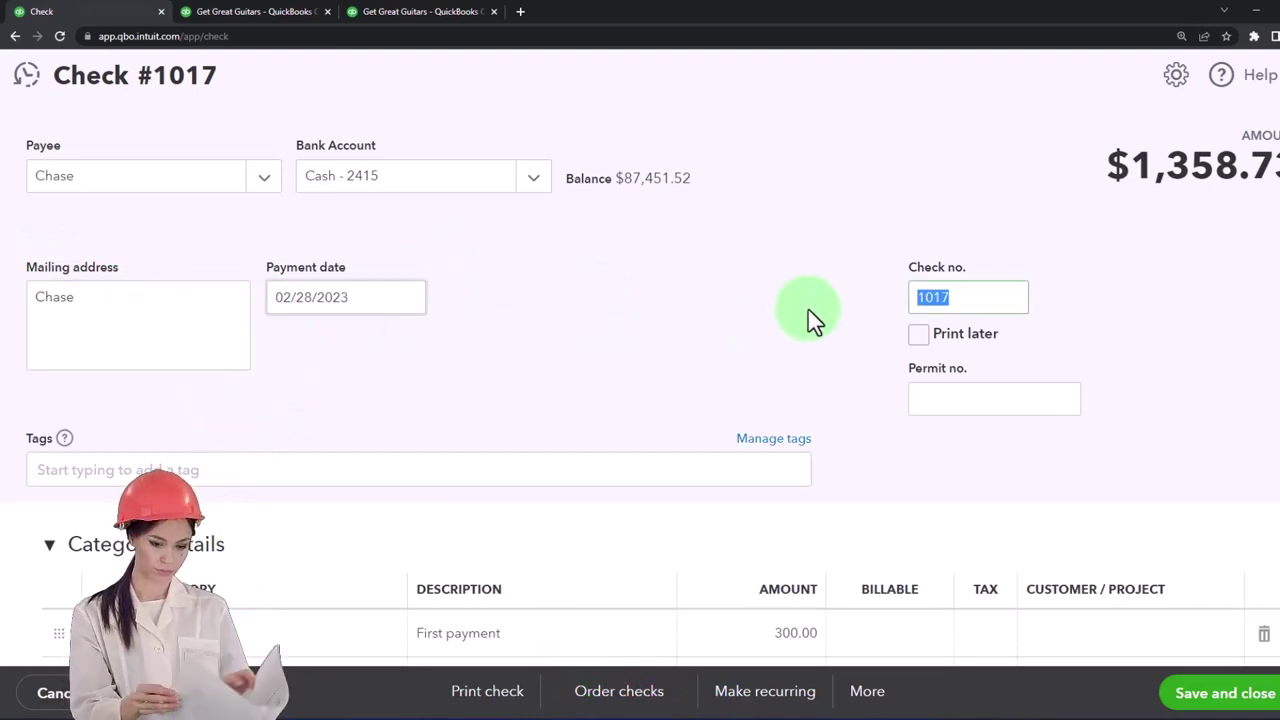
pyautogui.press('Tab')
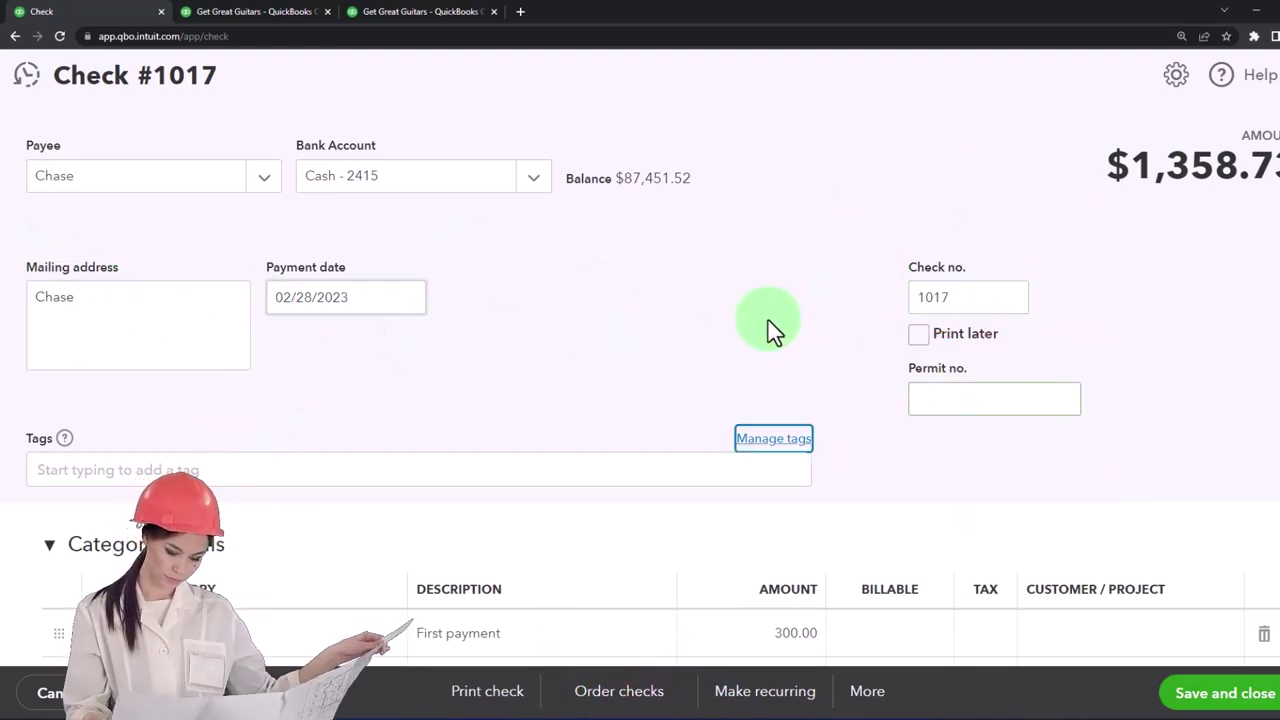
pyautogui.press('Tab')
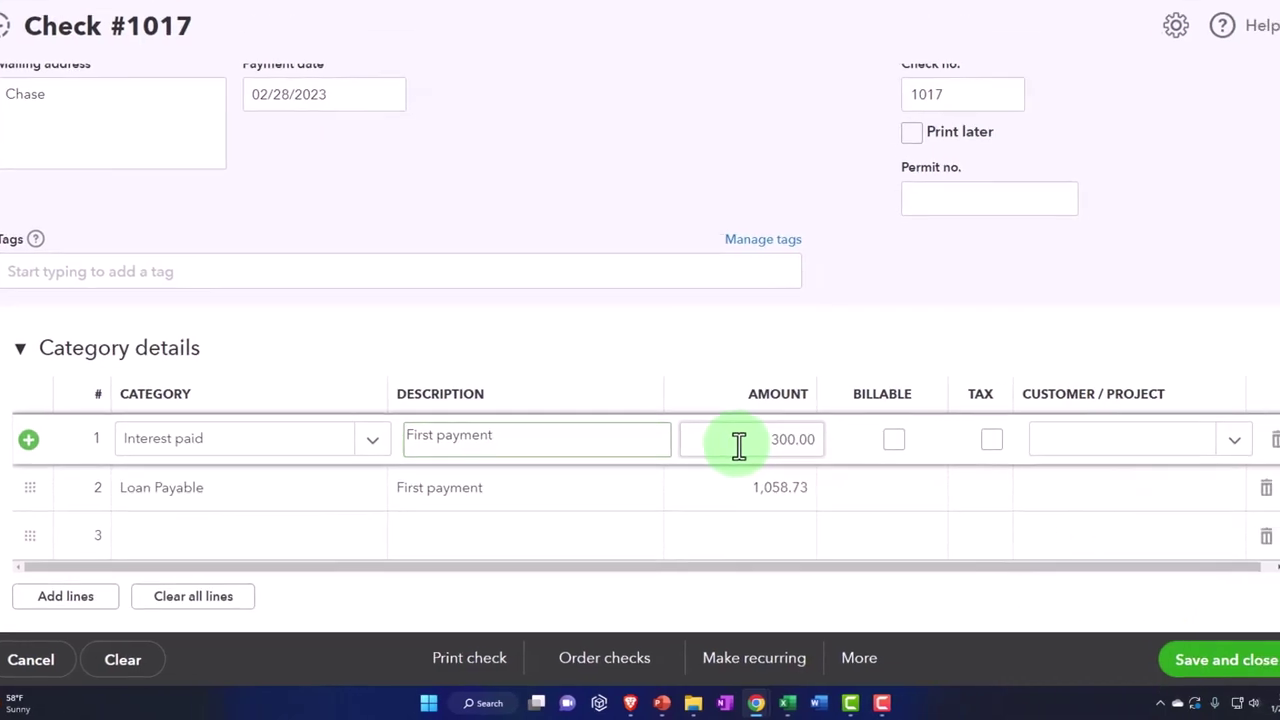
# - Set the Interest paid line to 295.59, taken from the month 2 interest in the Excel amortization table
pyautogui.click(722, 444)
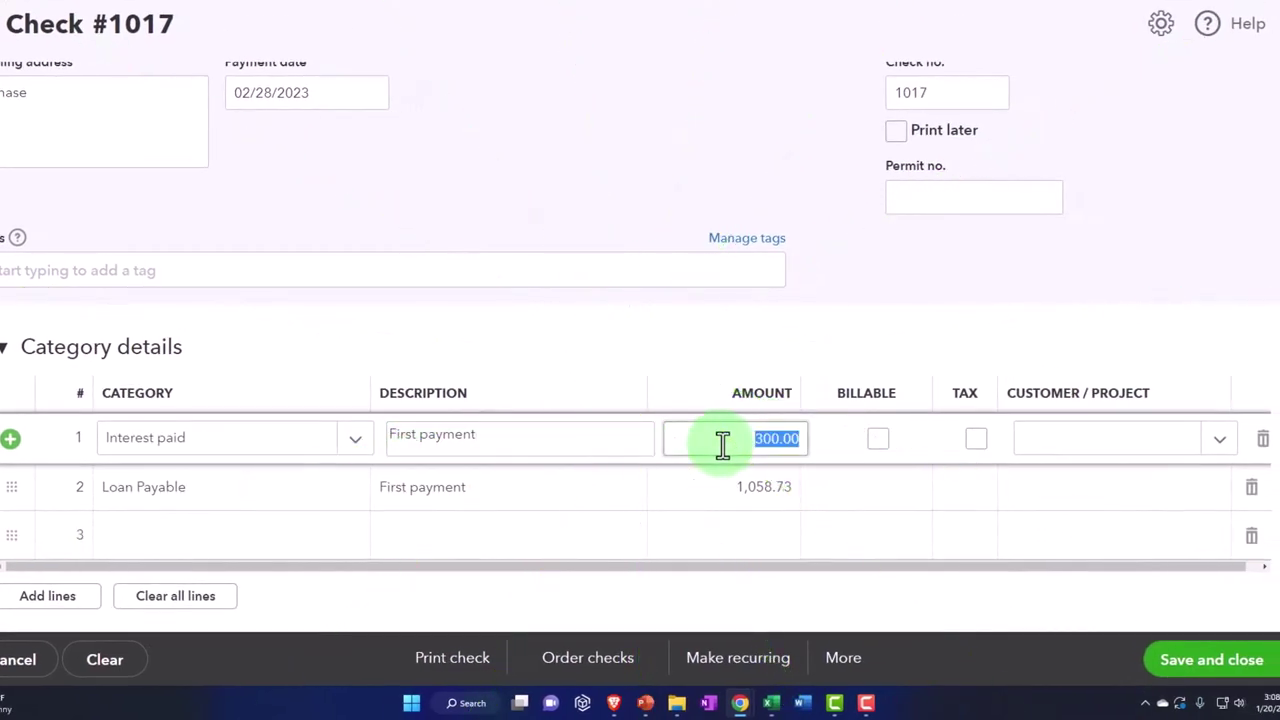
pyautogui.click(773, 703)
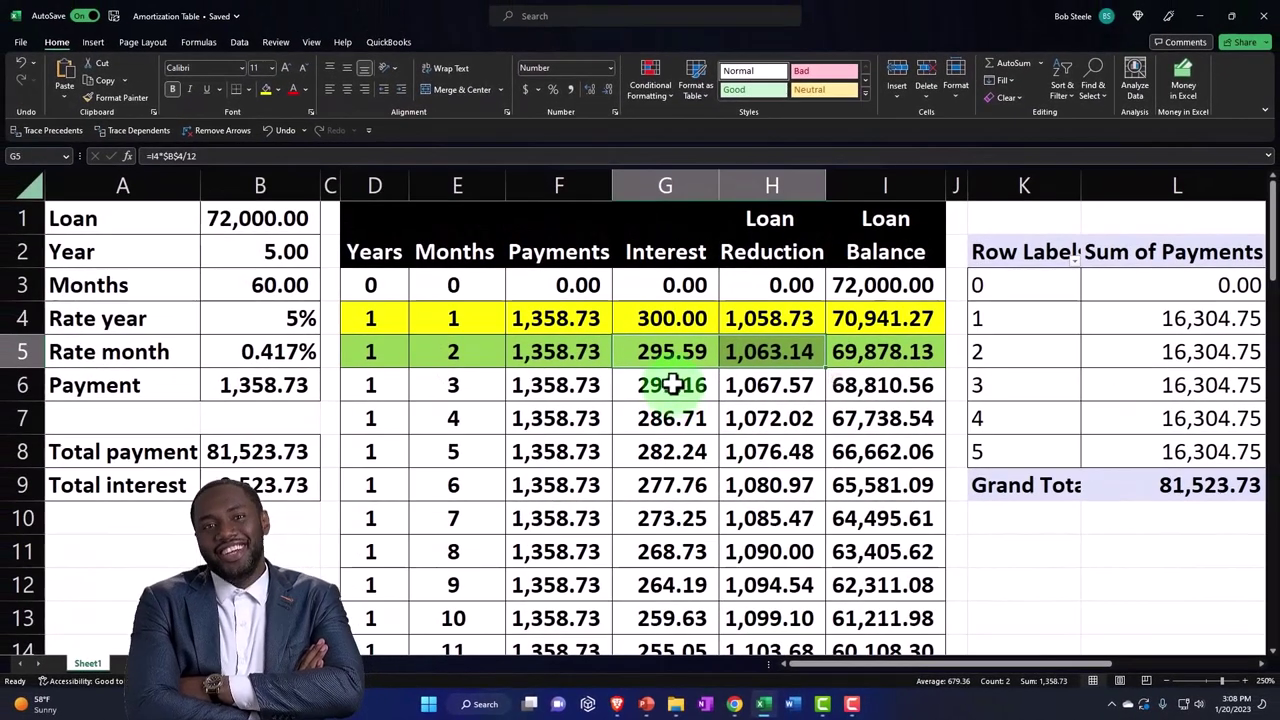
pyautogui.click(735, 703)
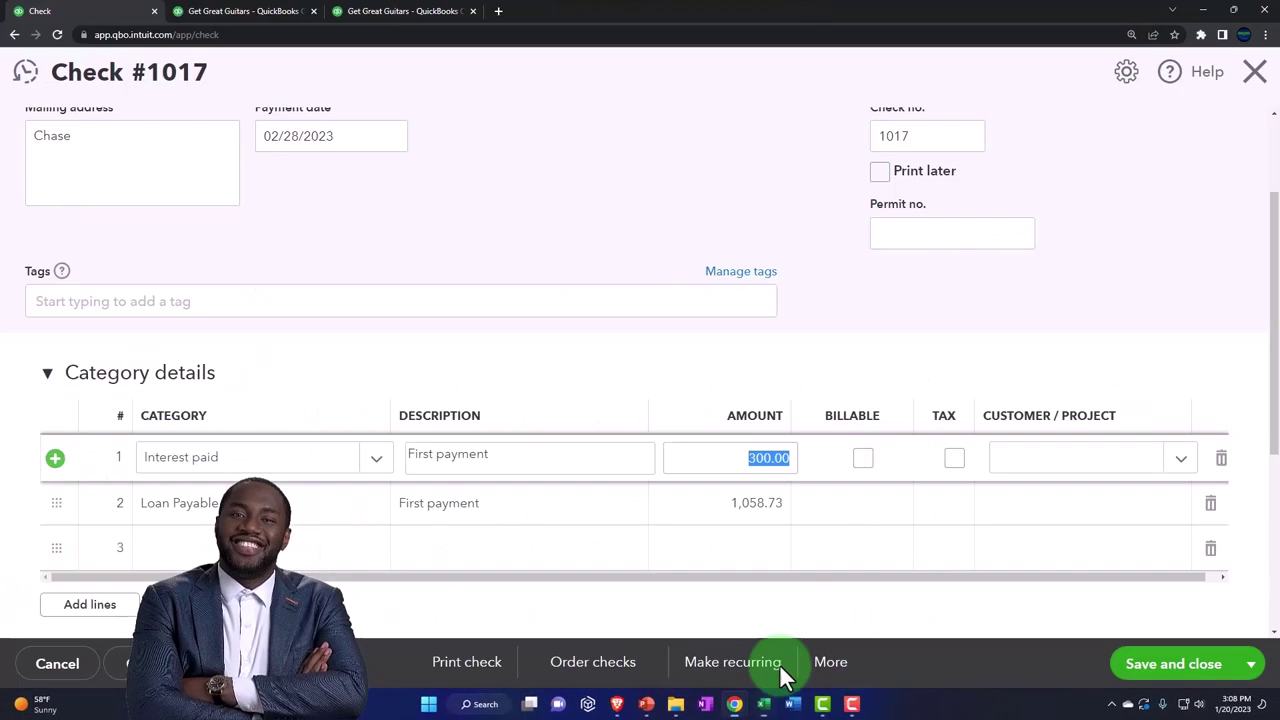
pyautogui.write('291.59')
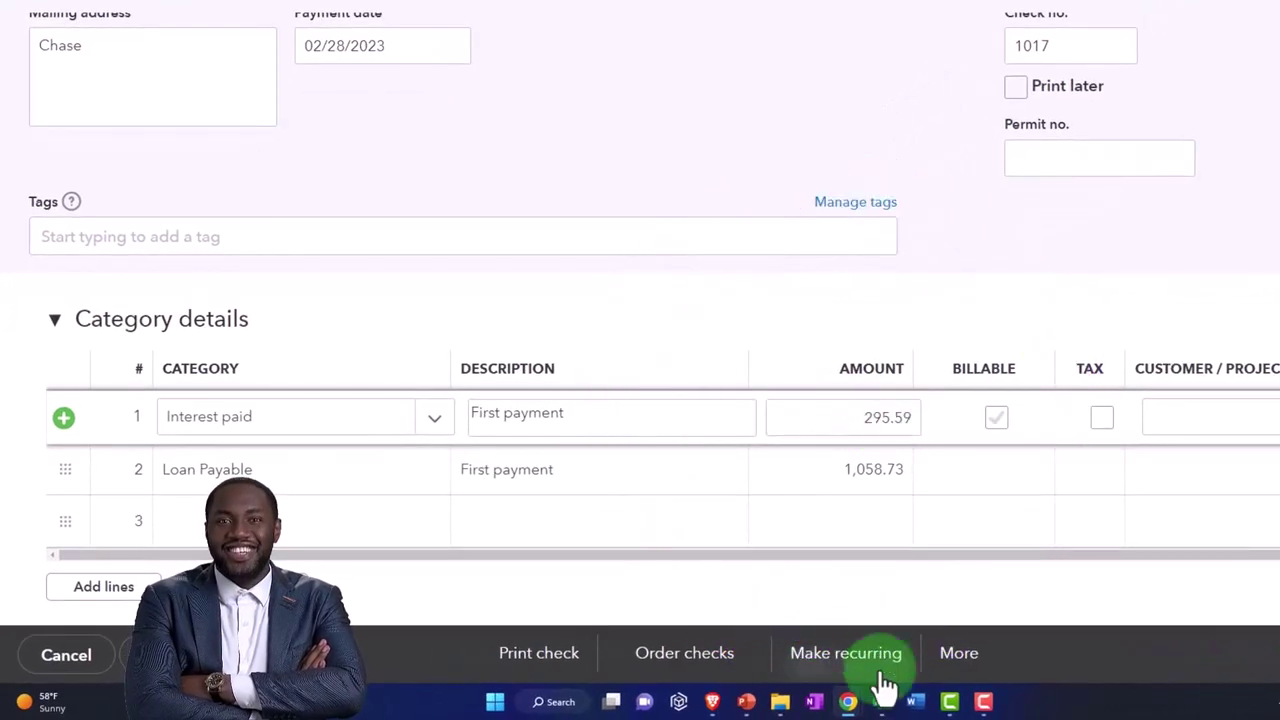
# - Set the Loan Payable line to 1,063.14, taken from the month 2 loan reduction in the Excel amortization table
pyautogui.click(883, 702)
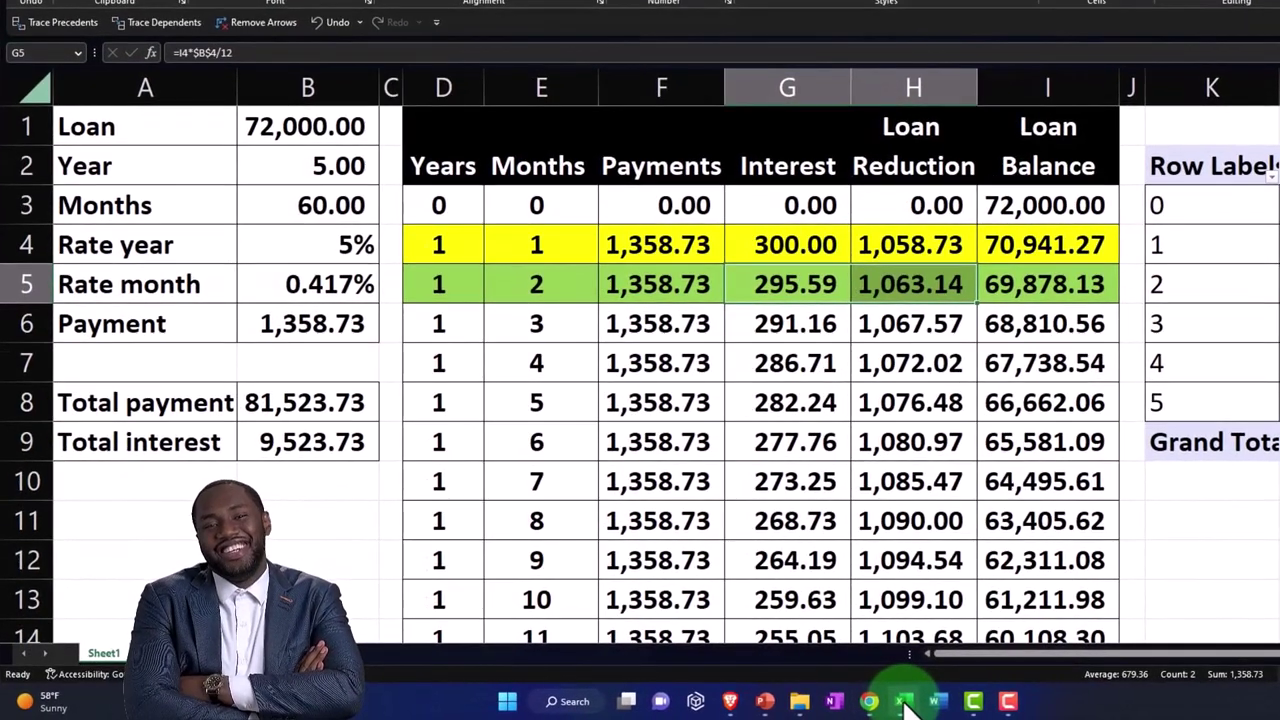
pyautogui.click(886, 704)
pyautogui.click(581, 470)
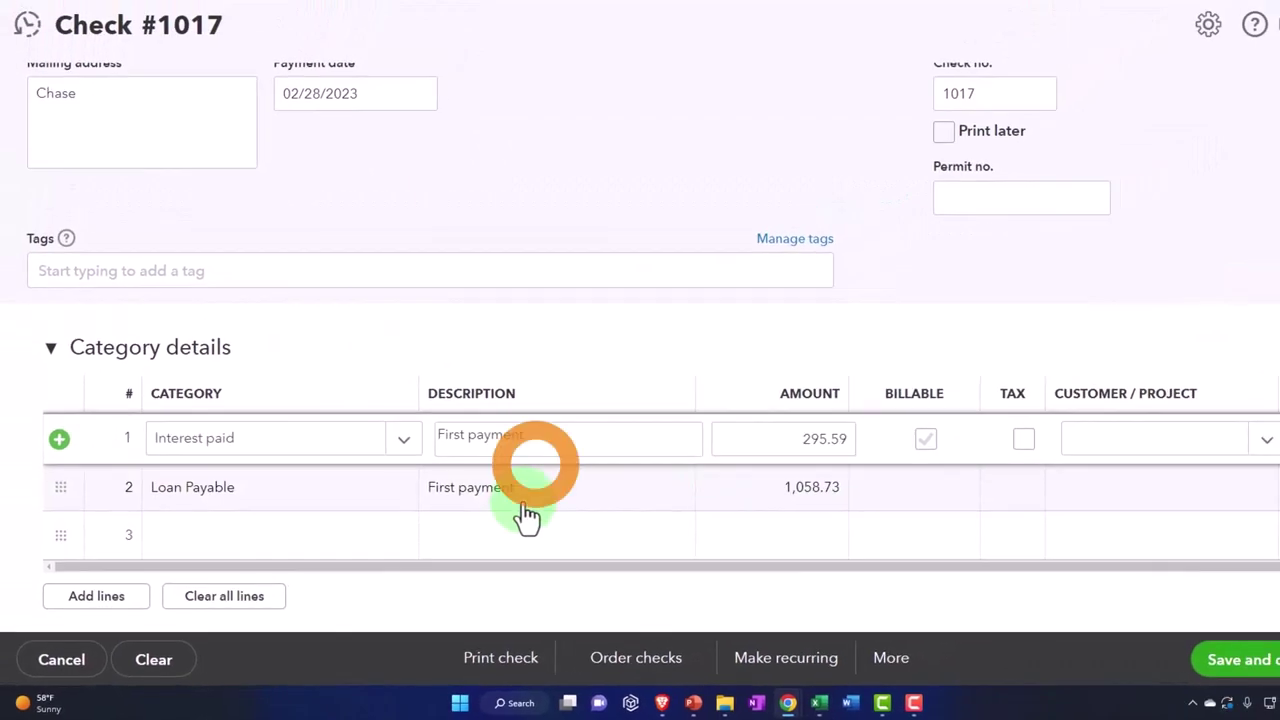
pyautogui.click(819, 703)
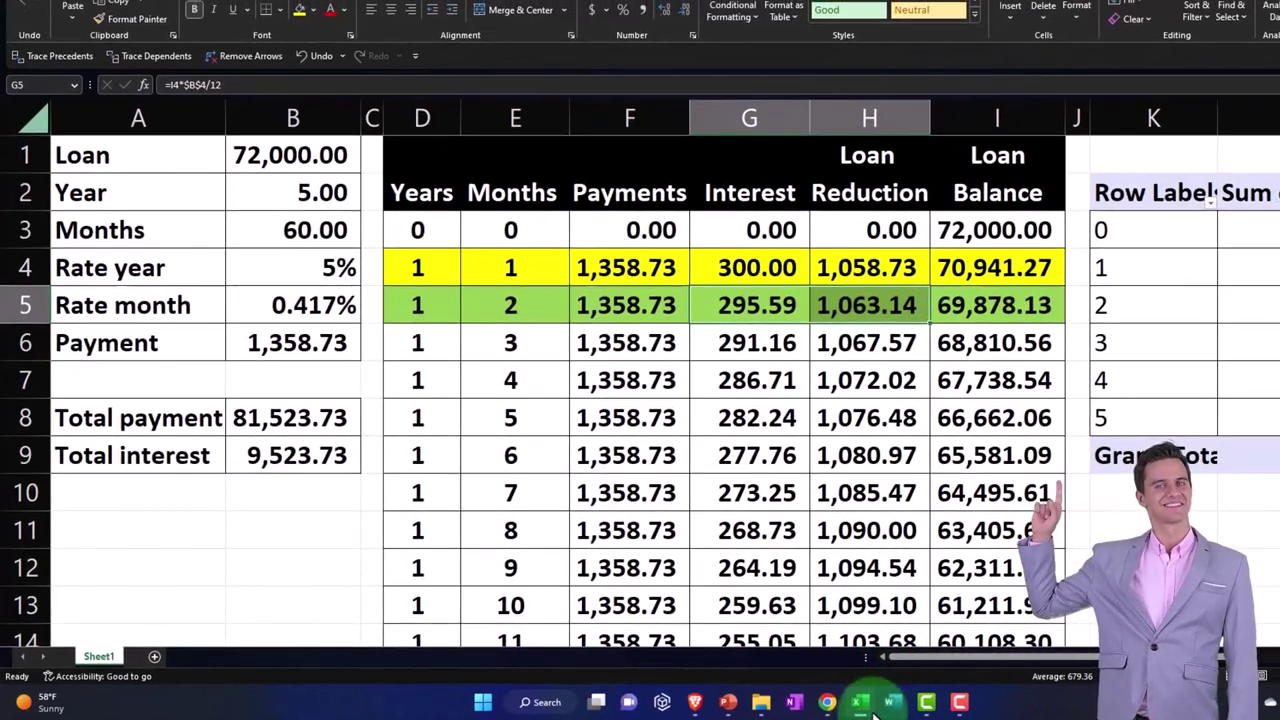
pyautogui.click(871, 701)
pyautogui.click(735, 512)
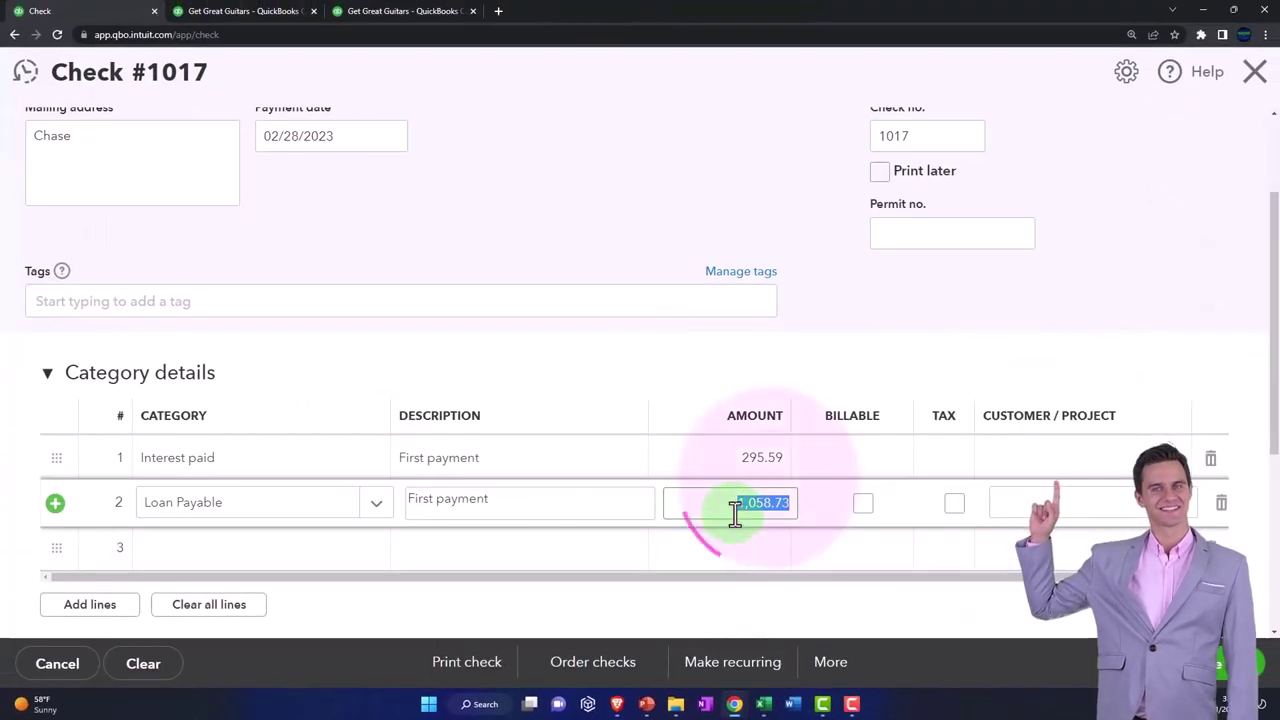
pyautogui.write('1,06')
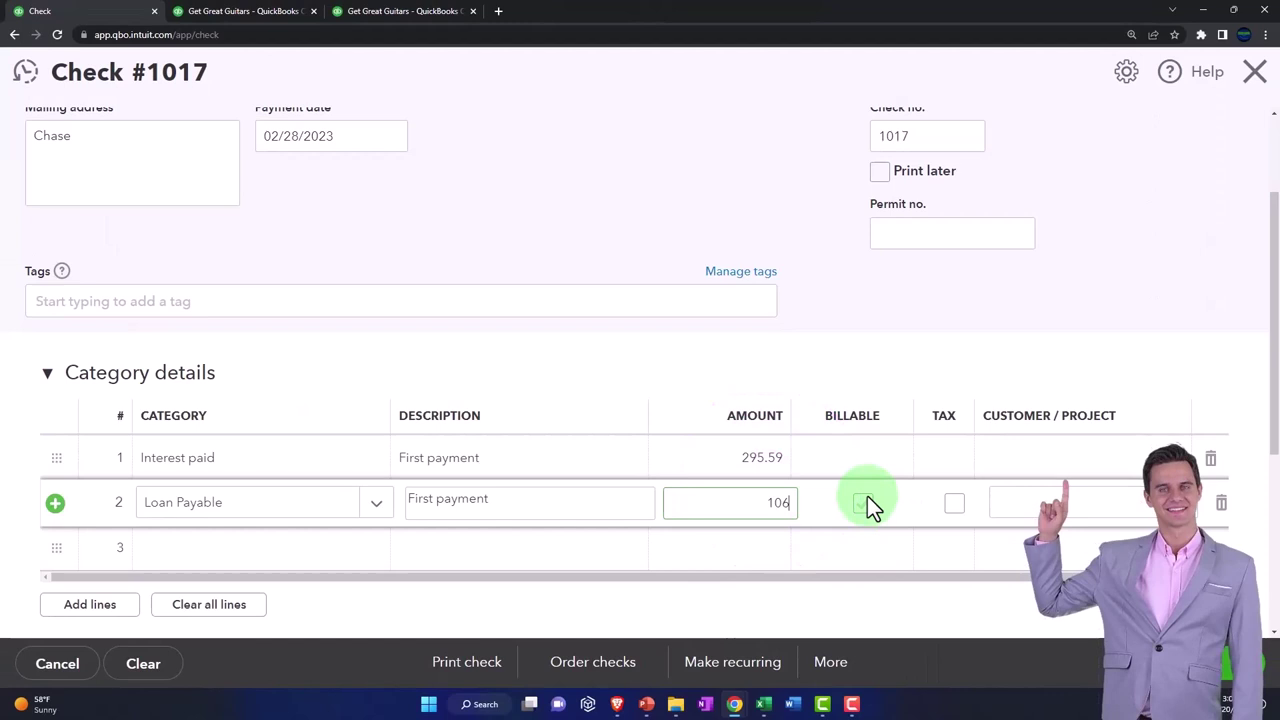
pyautogui.write('3.14')
pyautogui.click(867, 496)
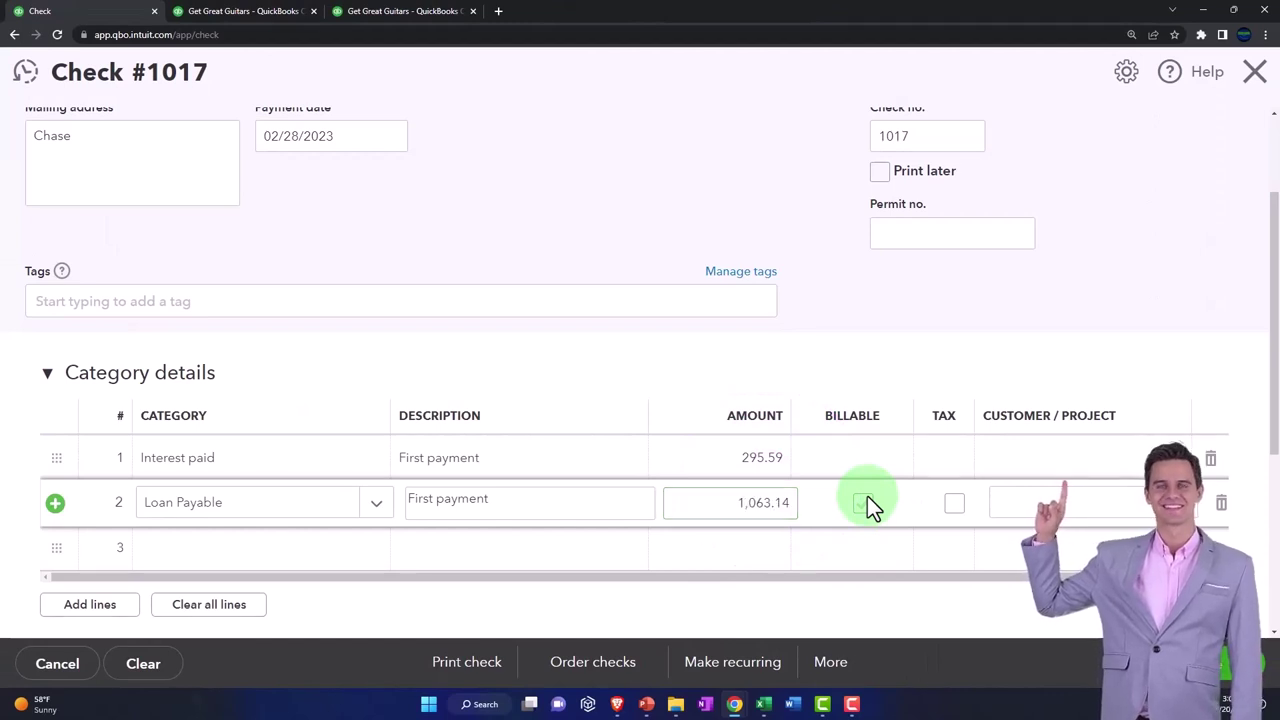
pyautogui.click(808, 543)
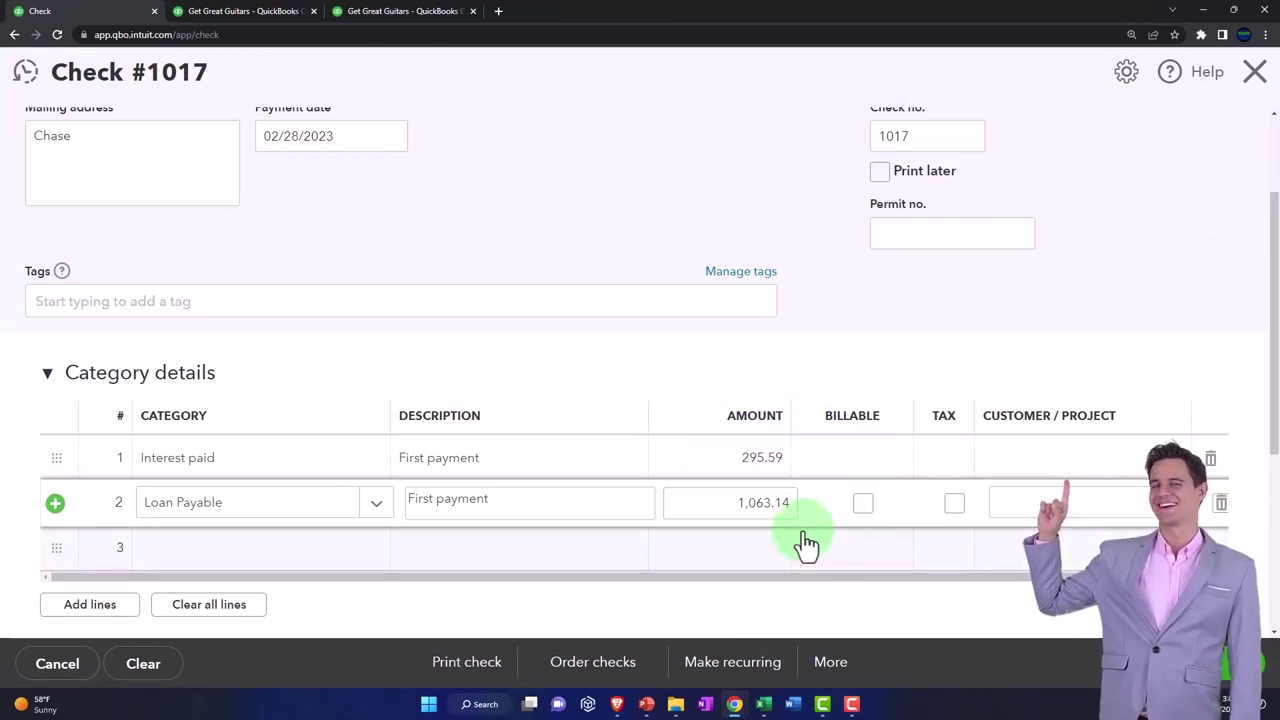
# - Compare the check's total with the month 2 payment in the Excel amortization table, and save and close the check
pyautogui.scroll(-2, 803, 531)
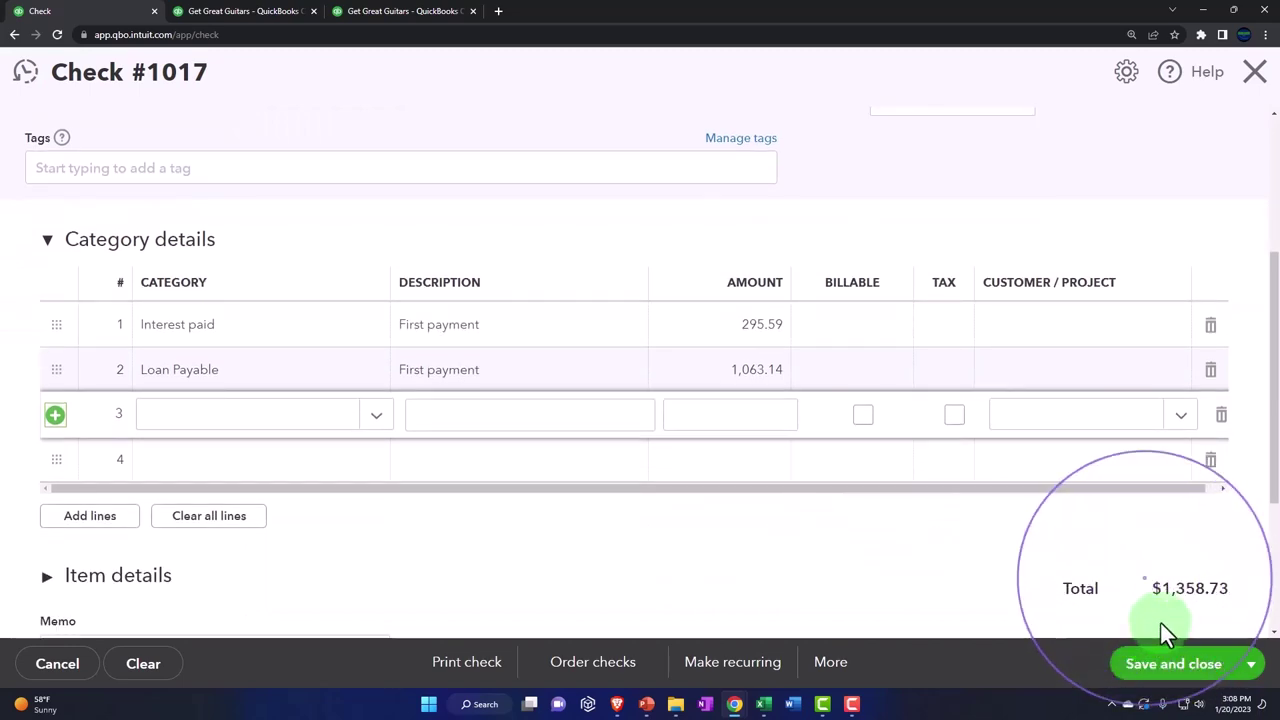
pyautogui.click(763, 704)
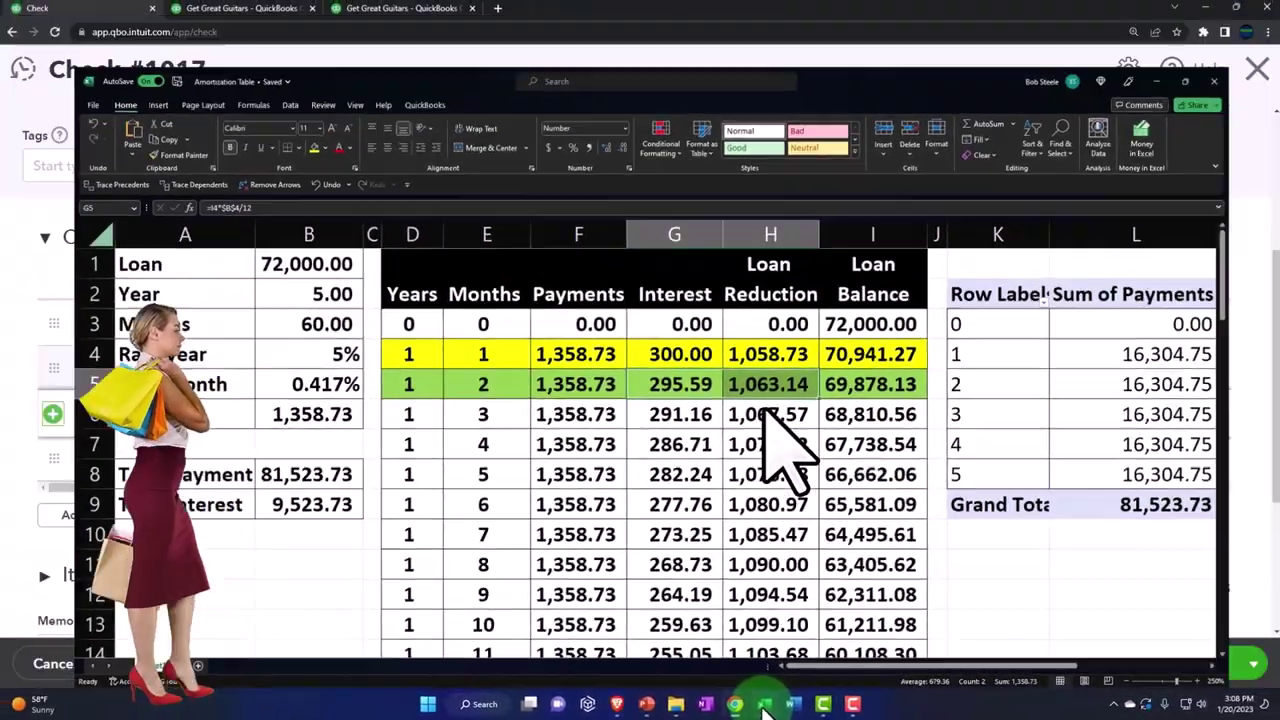
pyautogui.click(789, 703)
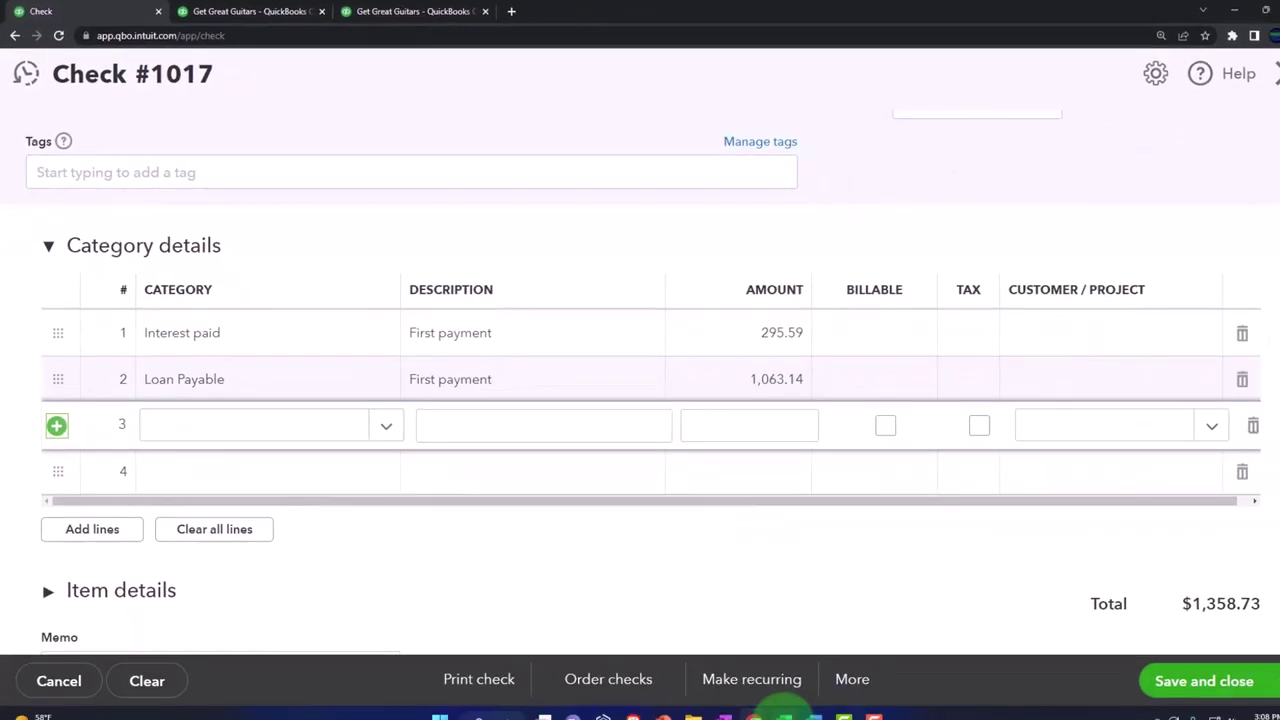
pyautogui.click(785, 716)
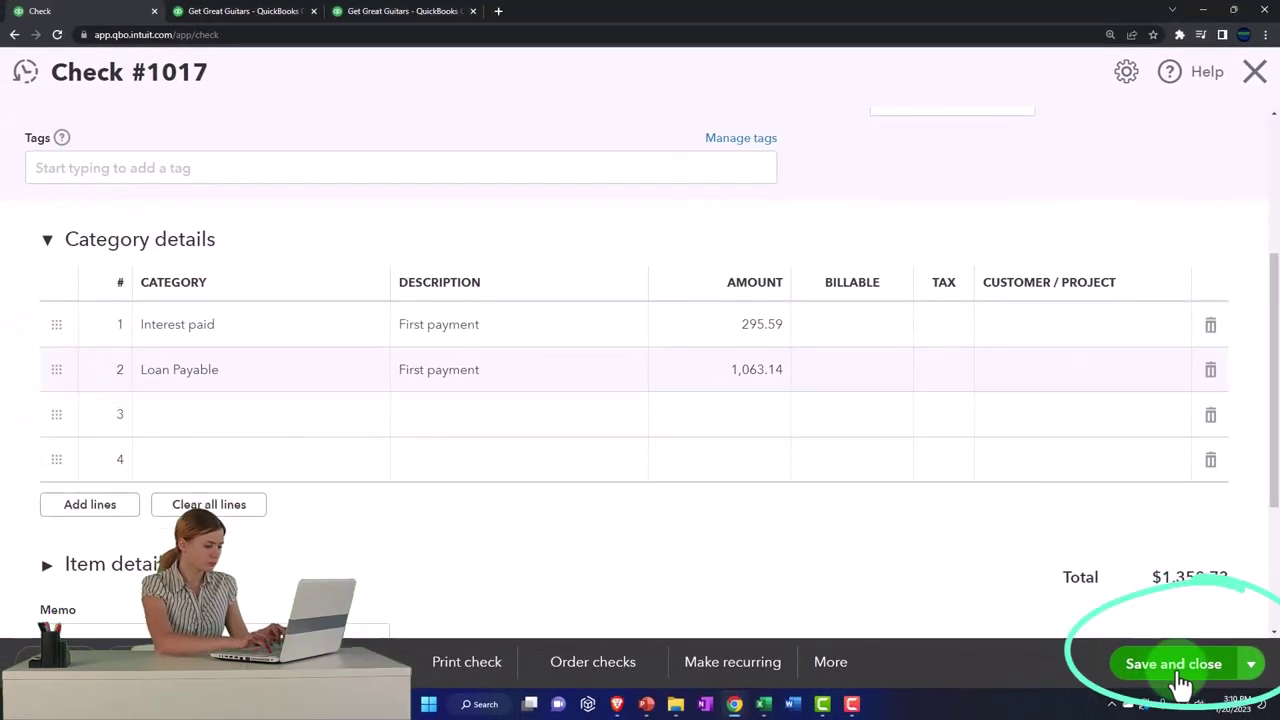
pyautogui.click(737, 482)
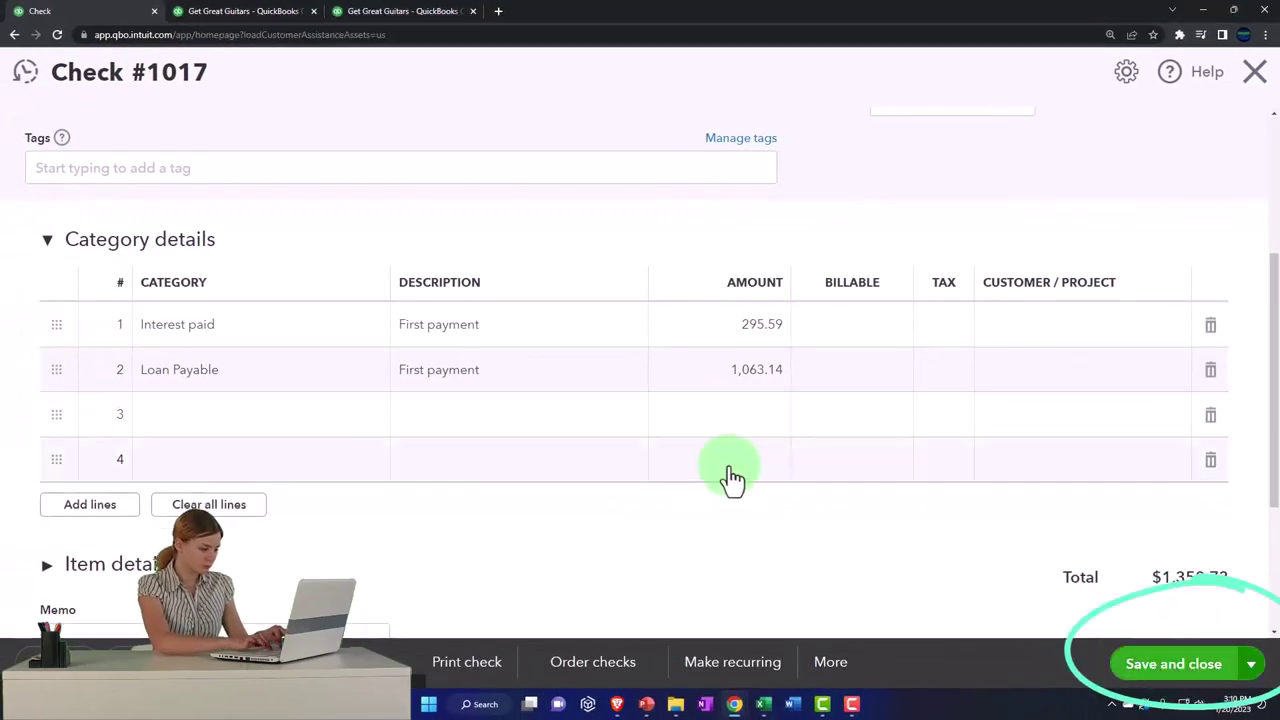
pyautogui.hotkey('alt', 'd')
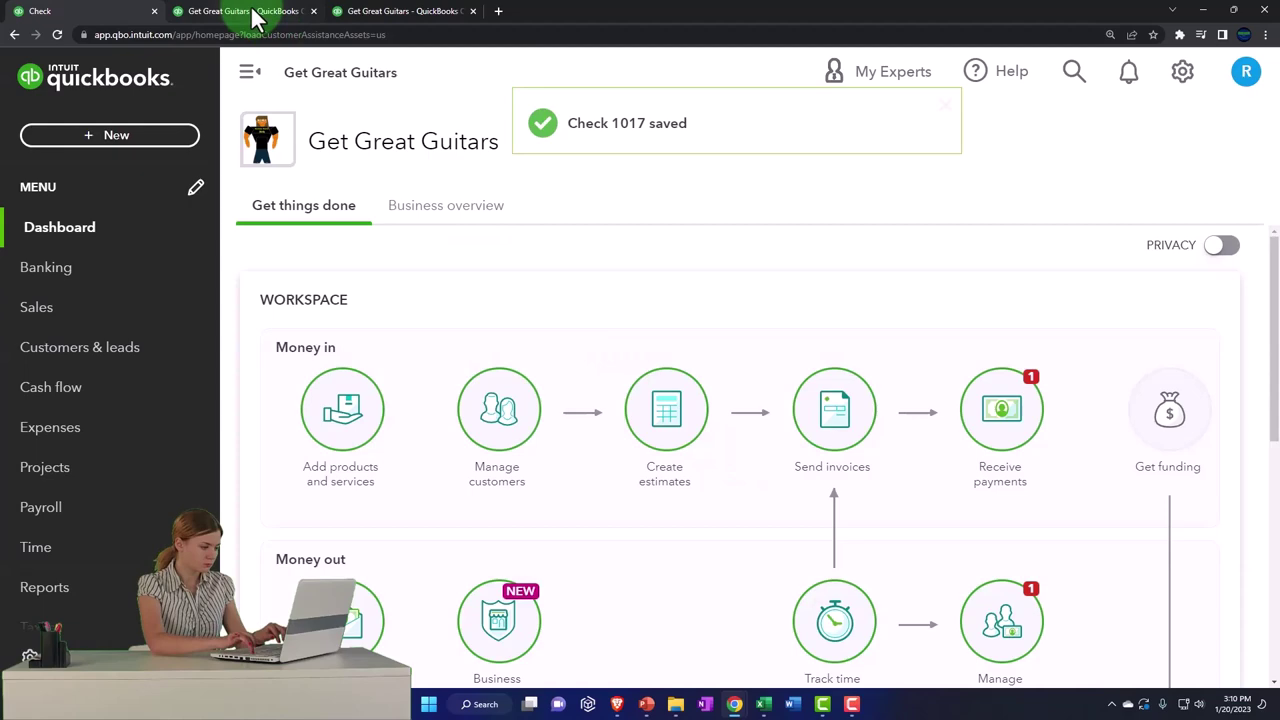
# - Rerun the Balance Sheet report for 01/01/2023 to 02/28/2023 to include the newly saved loan payment check
pyautogui.click(251, 12)
pyautogui.scroll(3, 191, 278)
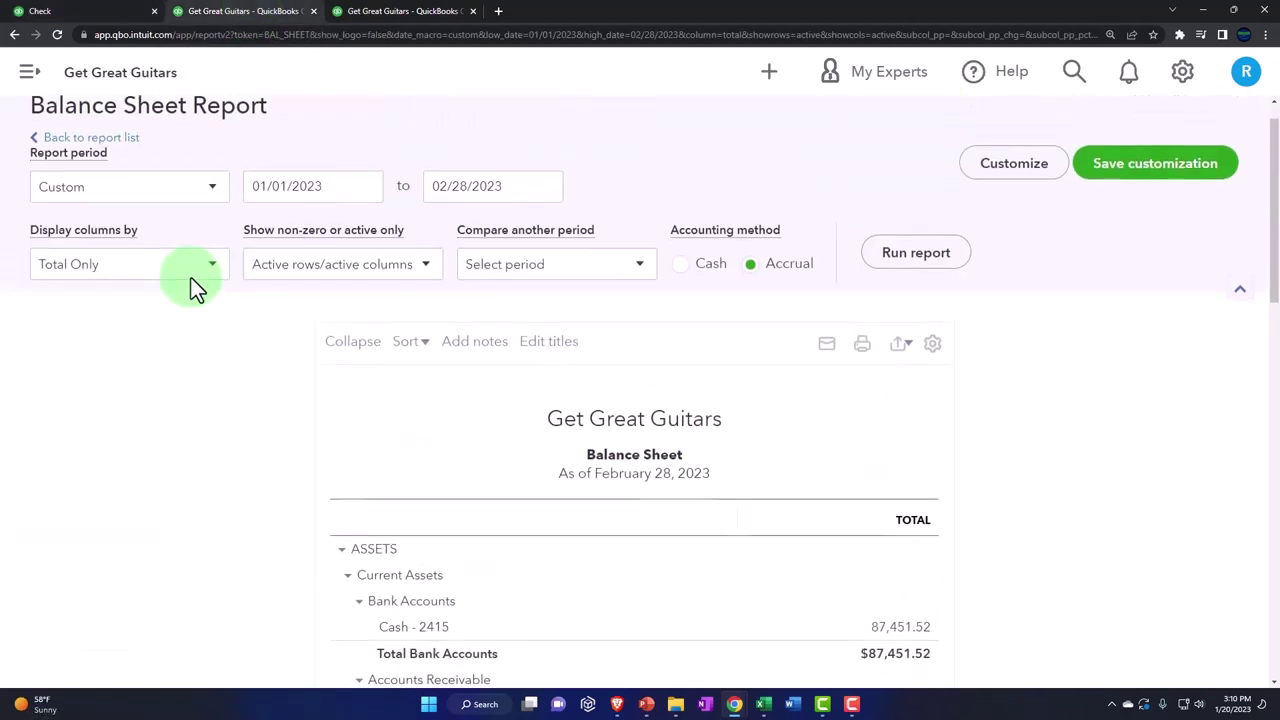
pyautogui.click(922, 292)
pyautogui.scroll(-2, 574, 380)
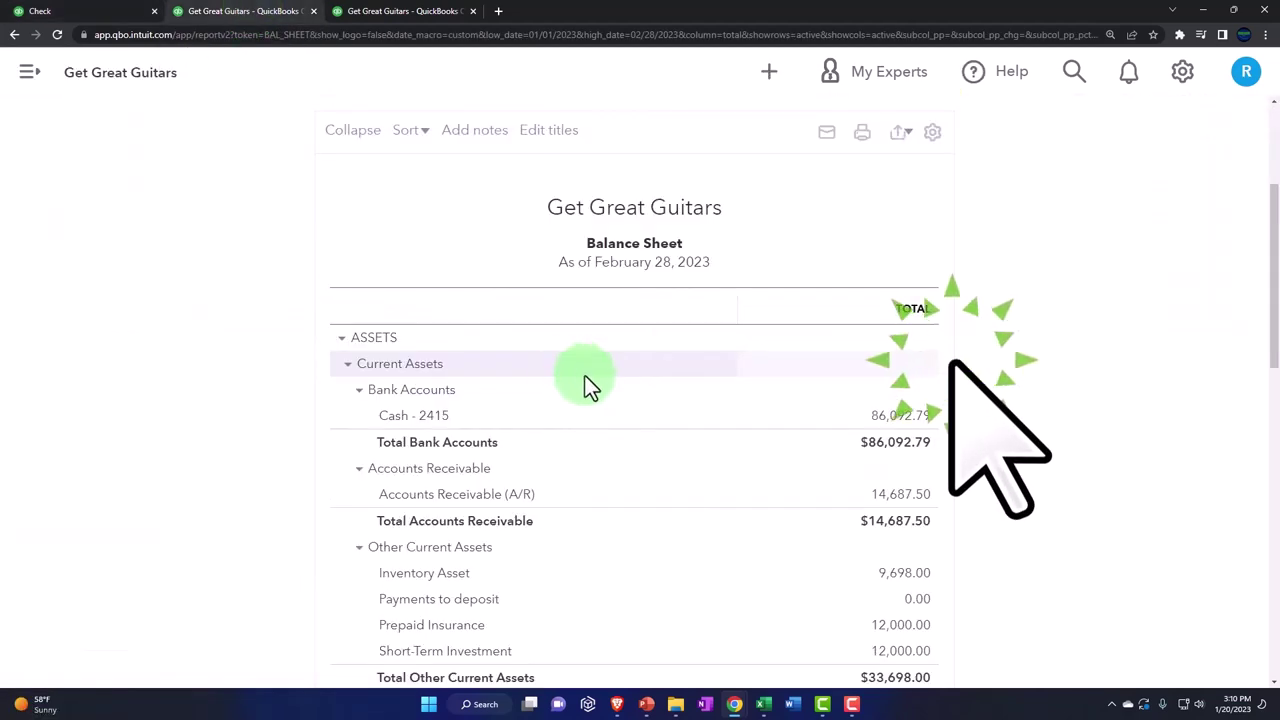
# - Review the Cash account's transaction detail for the 02/28/2023 check to Chase, and return to the Balance Sheet
pyautogui.click(887, 420)
pyautogui.scroll(-7, 883, 423)
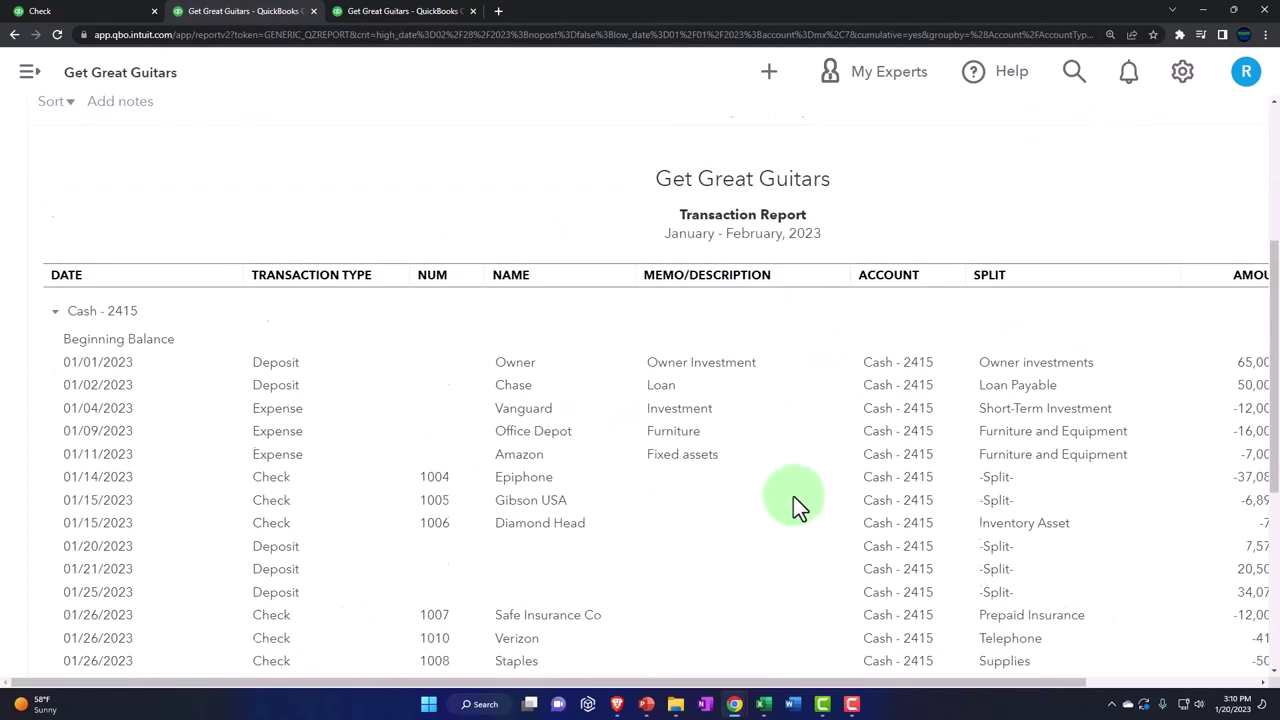
pyautogui.scroll(-2, 793, 497)
pyautogui.hotkey('ctrl', '-')
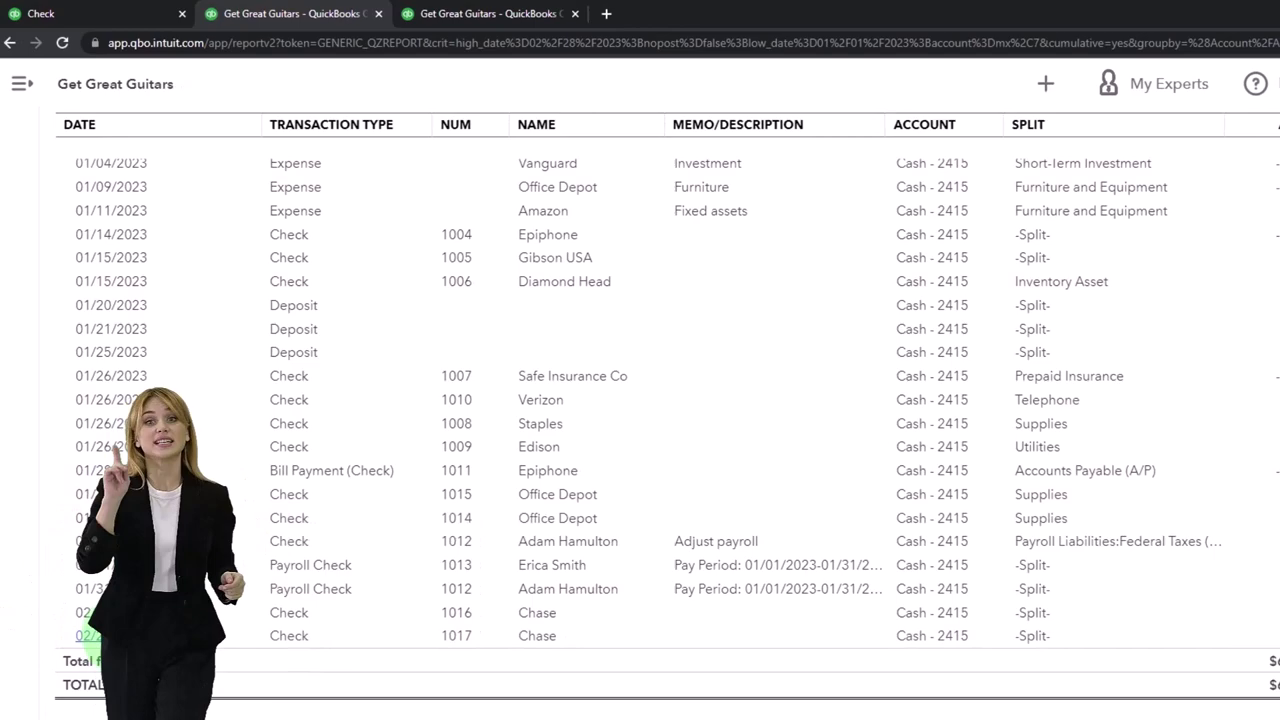
pyautogui.click(1279, 632)
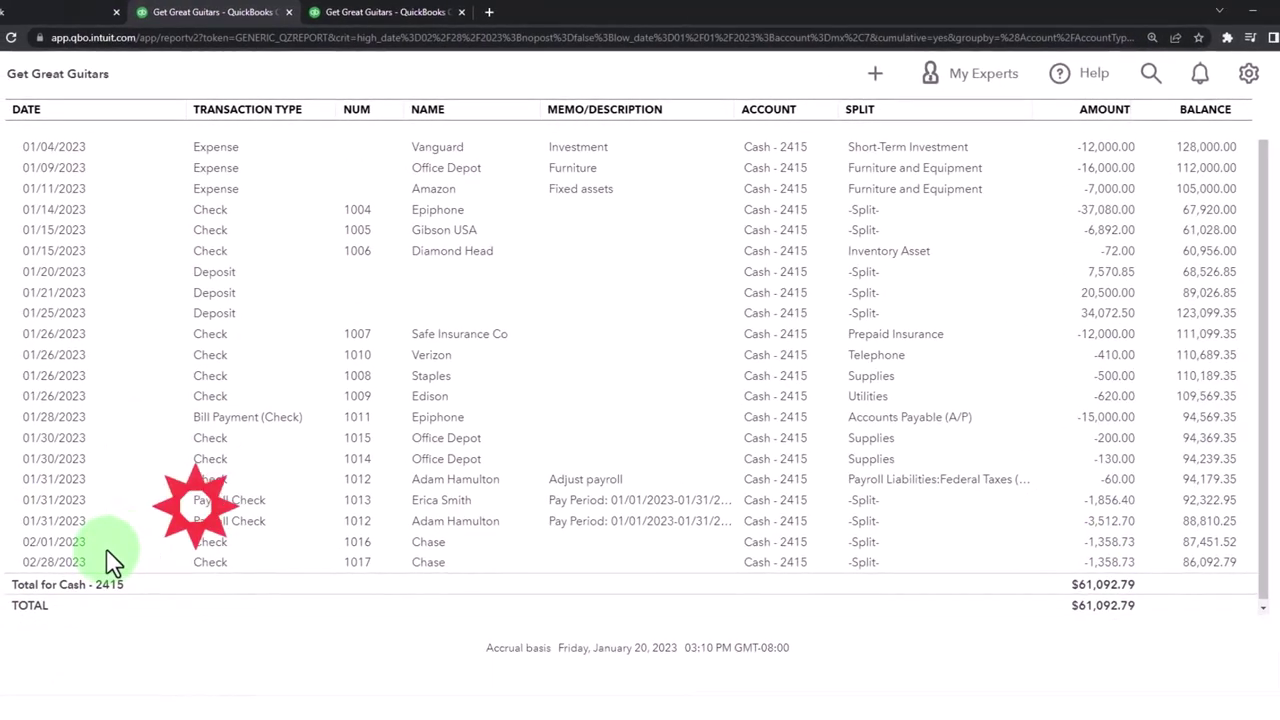
pyautogui.scroll(10, 100, 546)
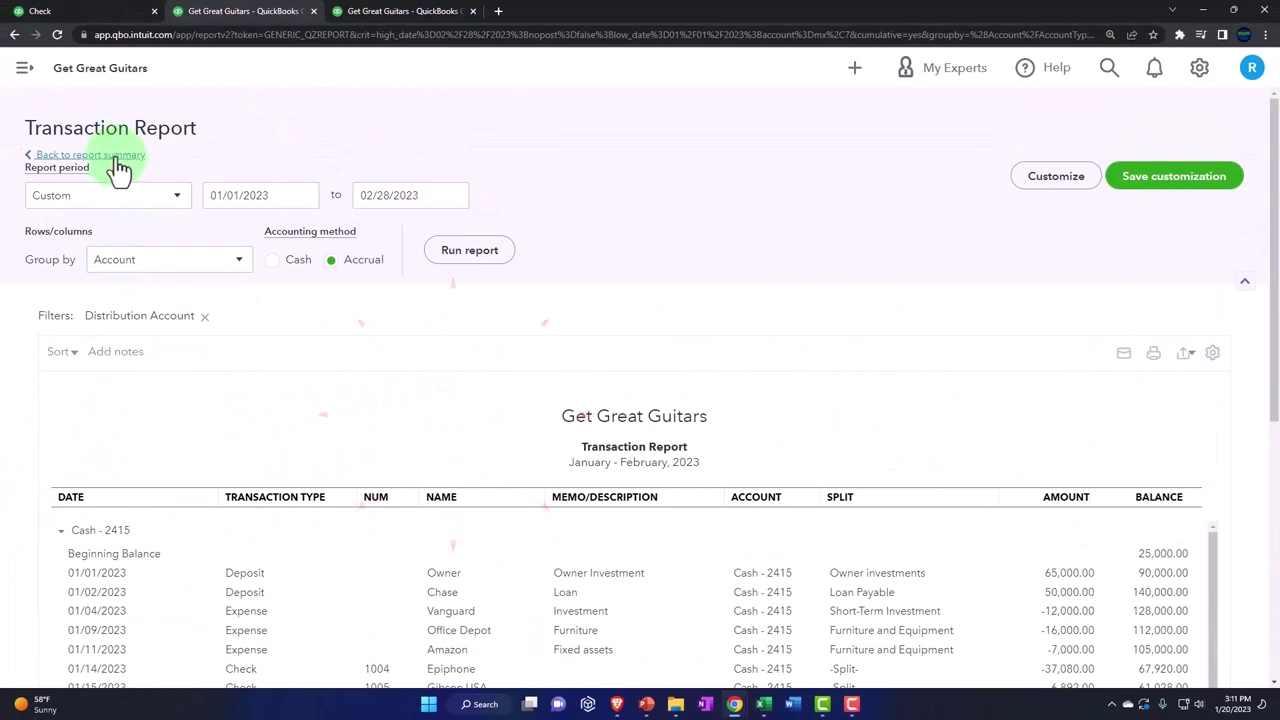
pyautogui.click(114, 157)
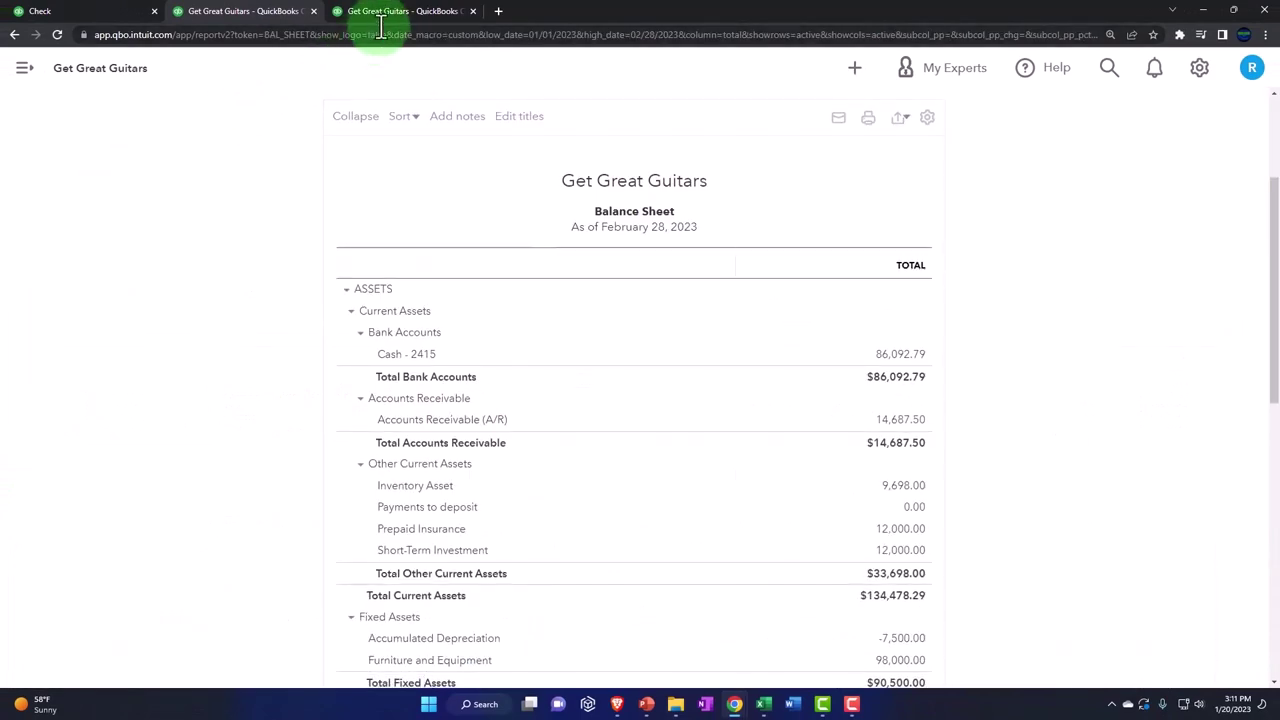
# - Rerun the Profit and Loss report by months for 01/01/2023 to 02/28/2023 and examine the Interest paid line
pyautogui.click(390, 18)
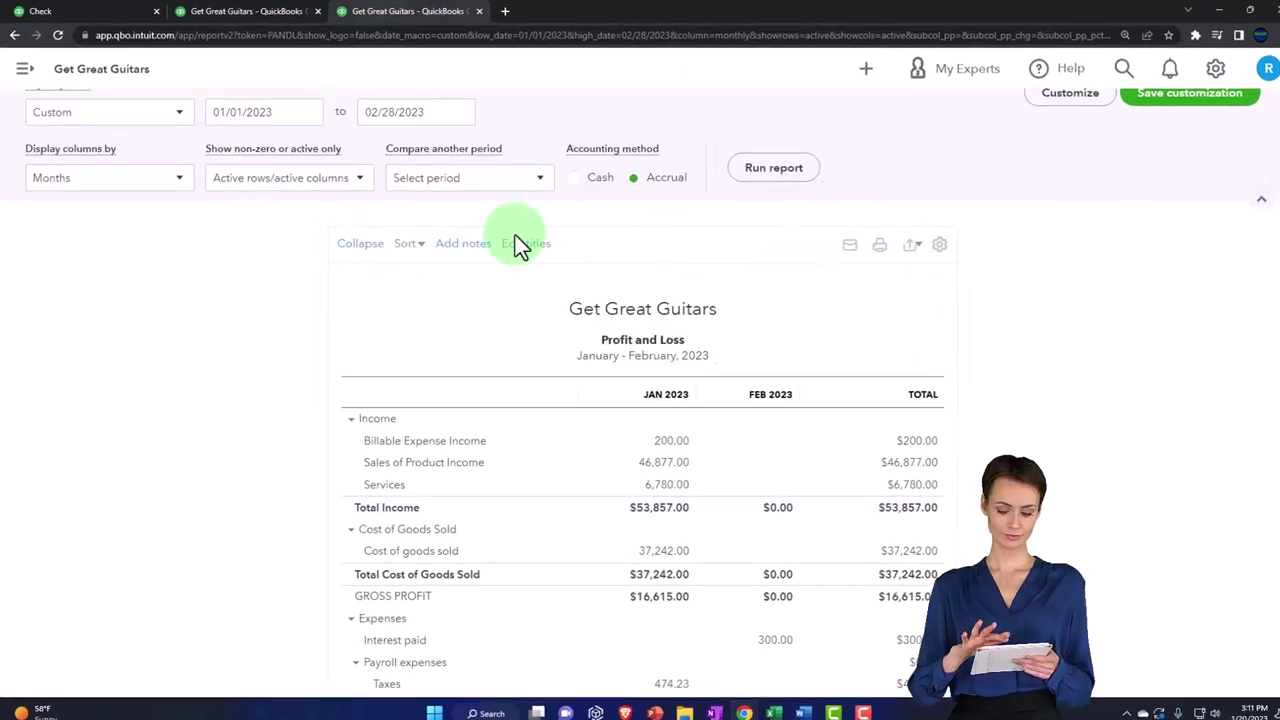
pyautogui.click(769, 166)
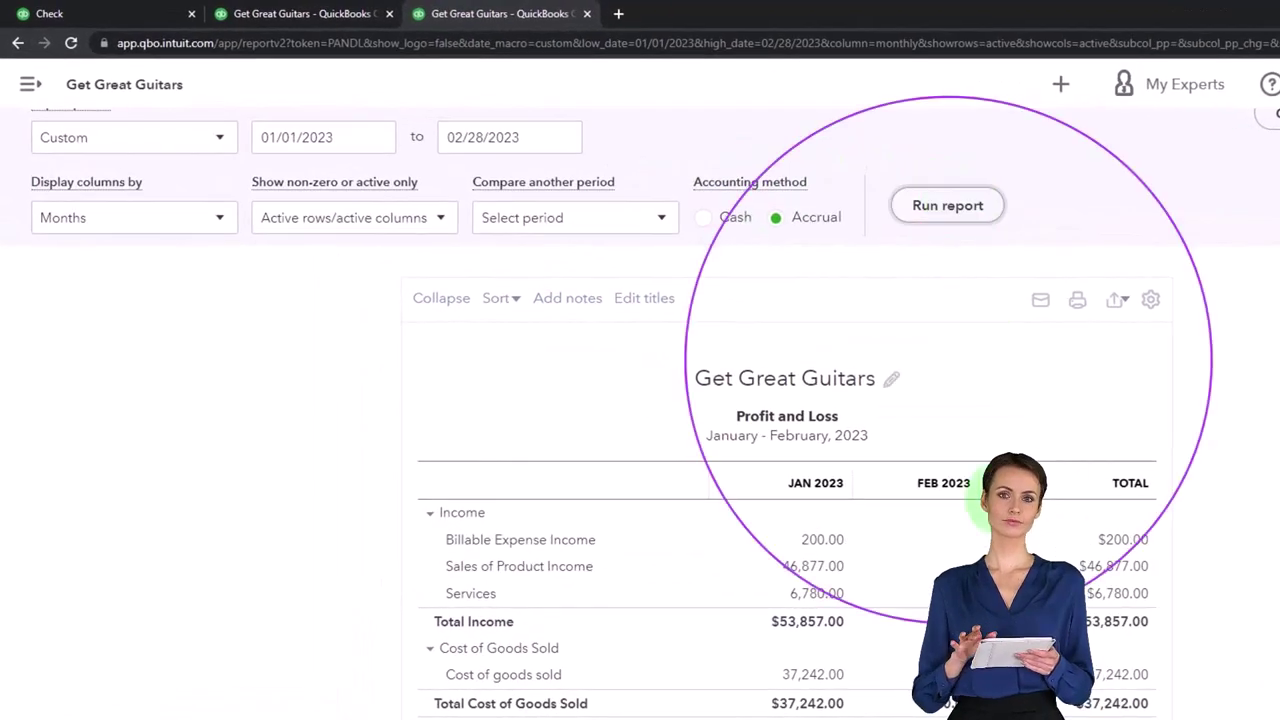
pyautogui.scroll(-3, 754, 286)
pyautogui.hotkey('ctrl', '+')
pyautogui.hotkey('ctrl', '+')
pyautogui.scroll(-4, 846, 473)
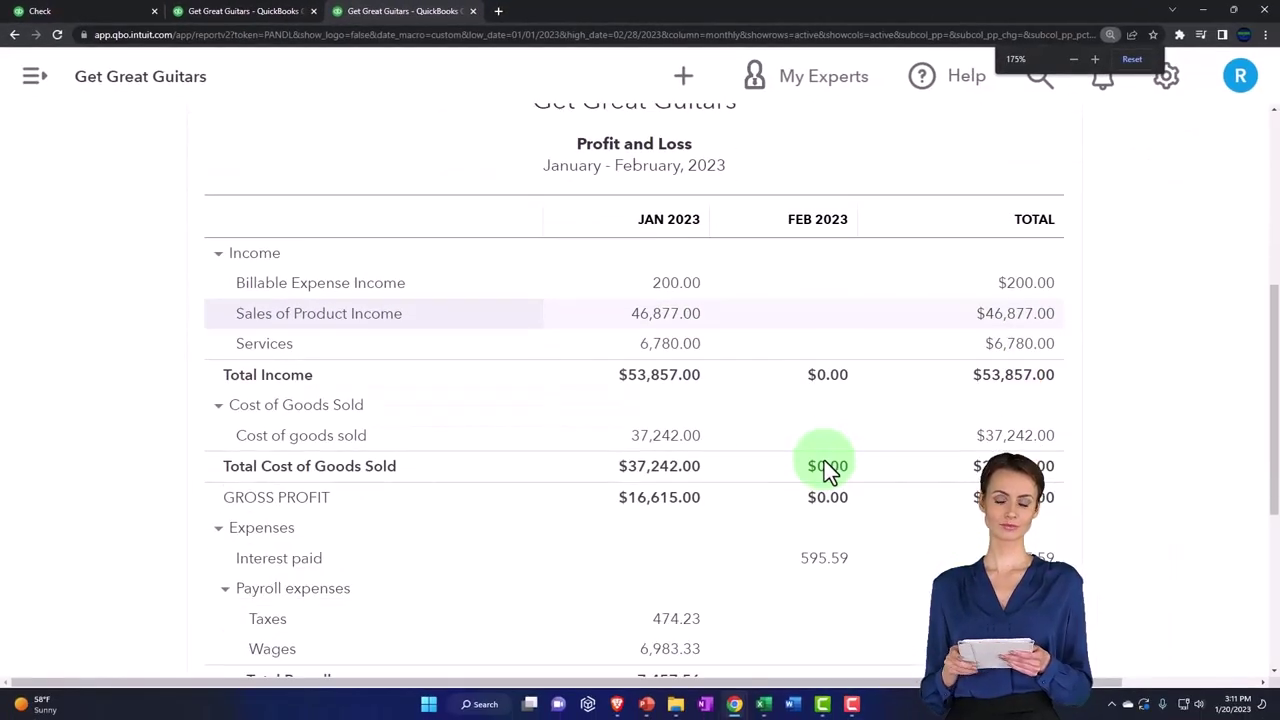
pyautogui.scroll(-1, 824, 460)
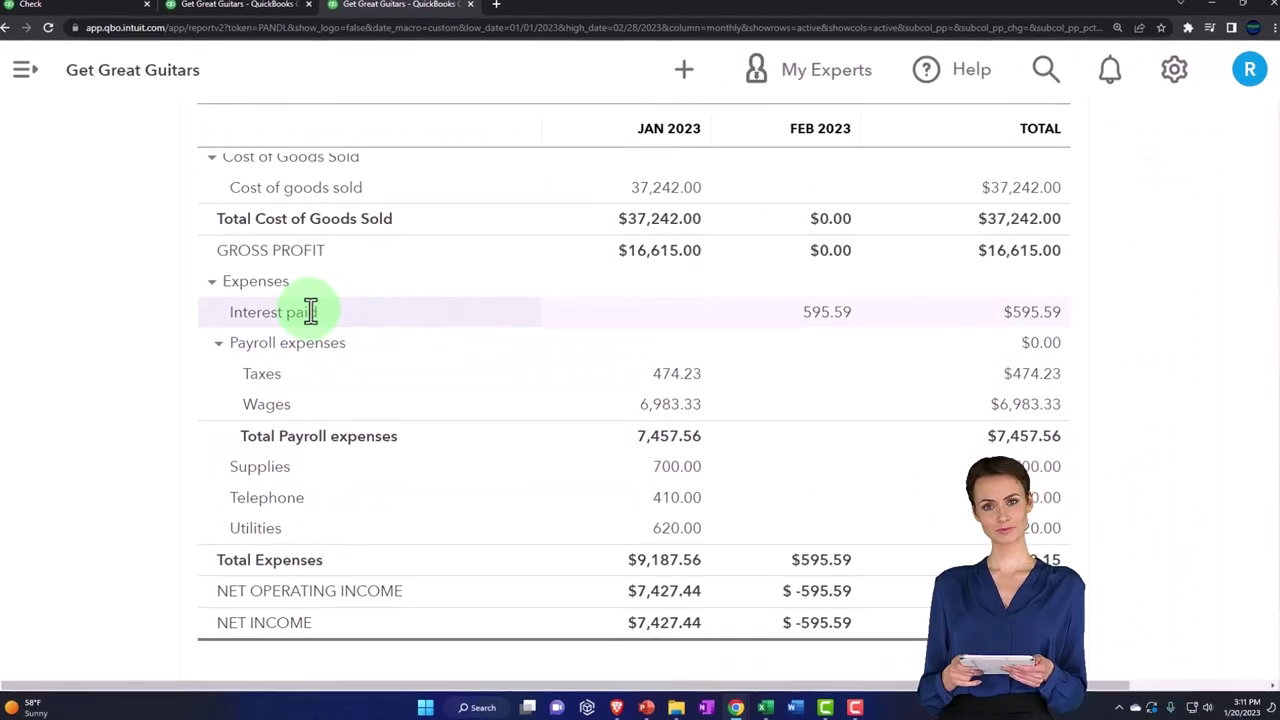
# - Review the transactions behind February's Interest paid amount, including the 02/28/2023 check, and return to the Profit and Loss
pyautogui.click(818, 313)
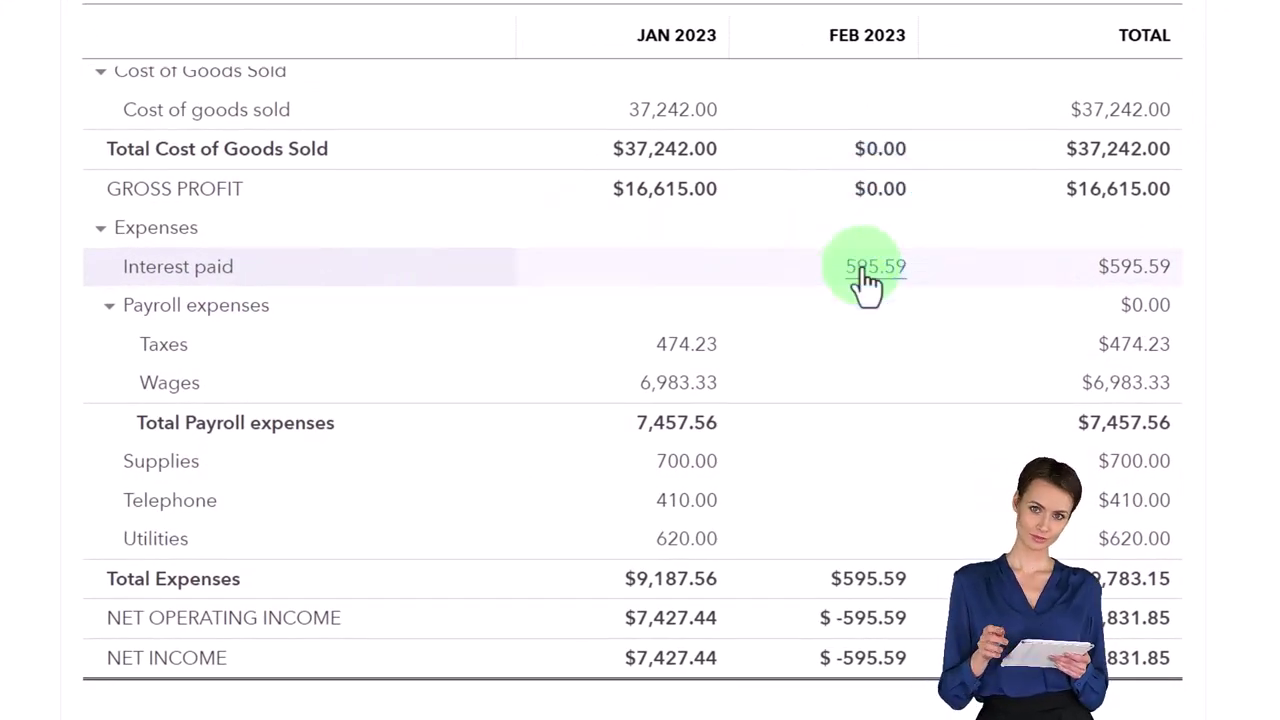
pyautogui.hotkey('ctrl', '-')
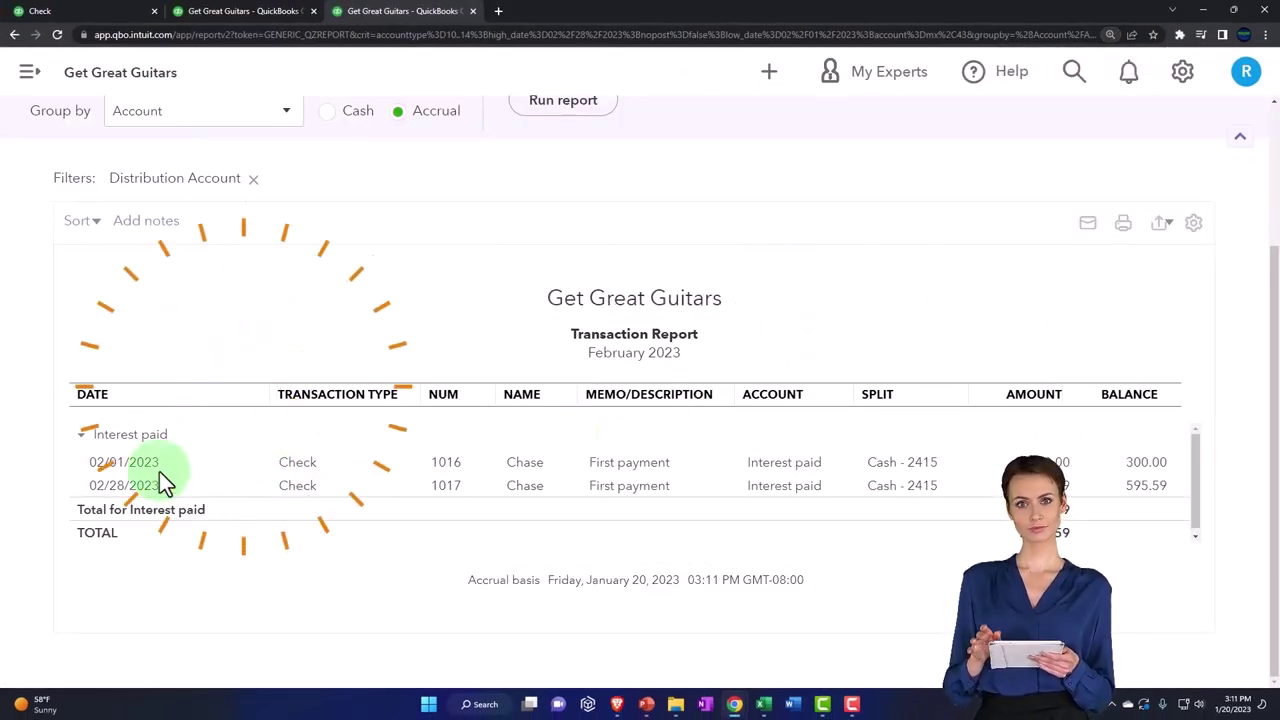
pyautogui.click(1052, 488)
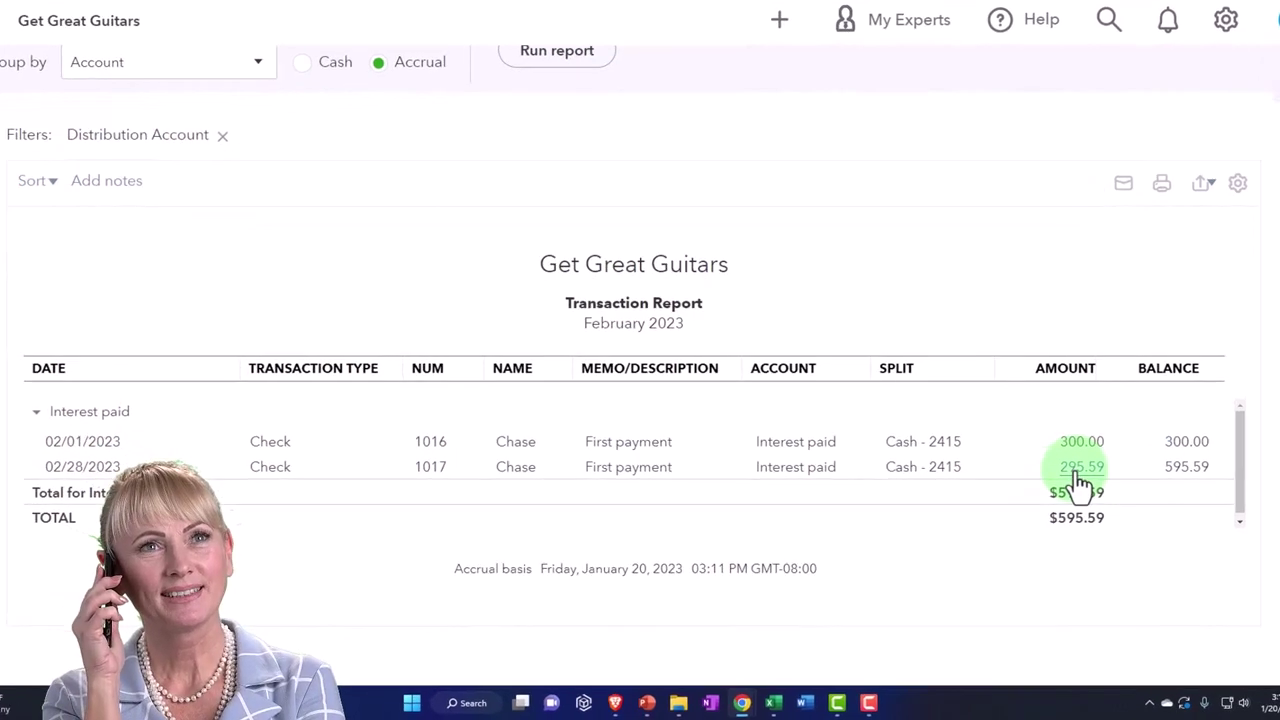
pyautogui.click(1080, 485)
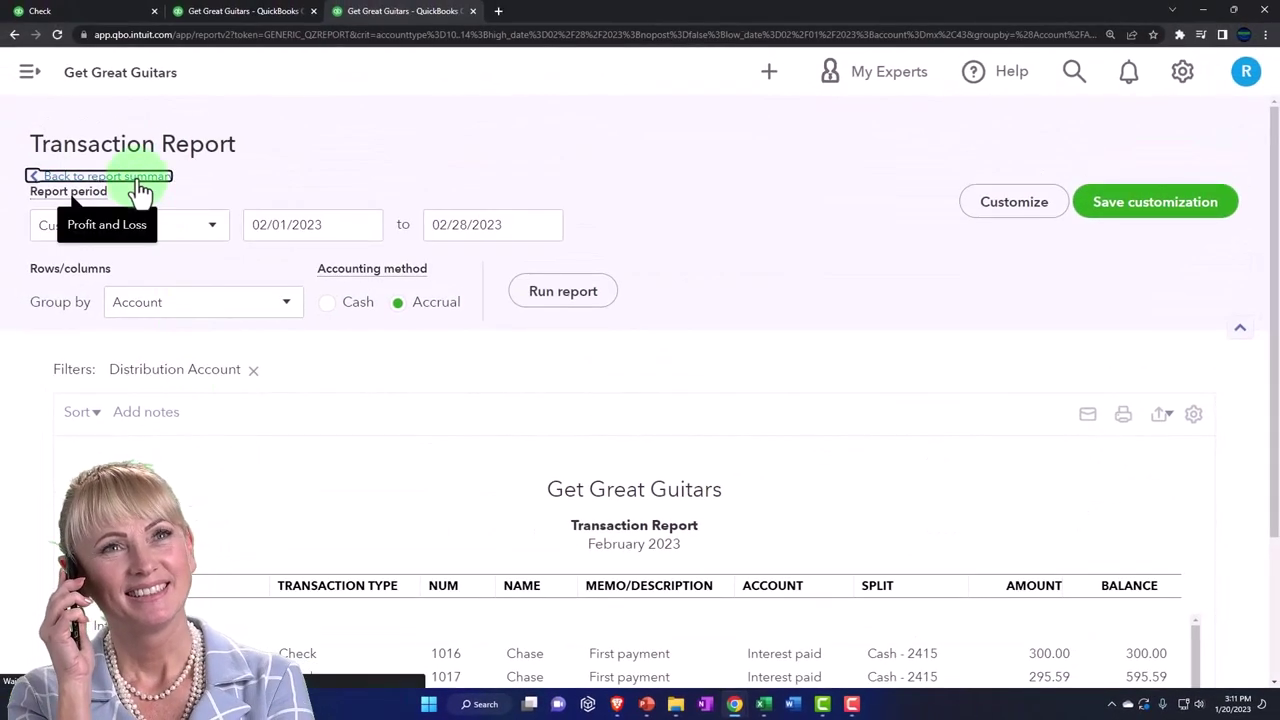
pyautogui.click(140, 190)
pyautogui.scroll(-5, 388, 328)
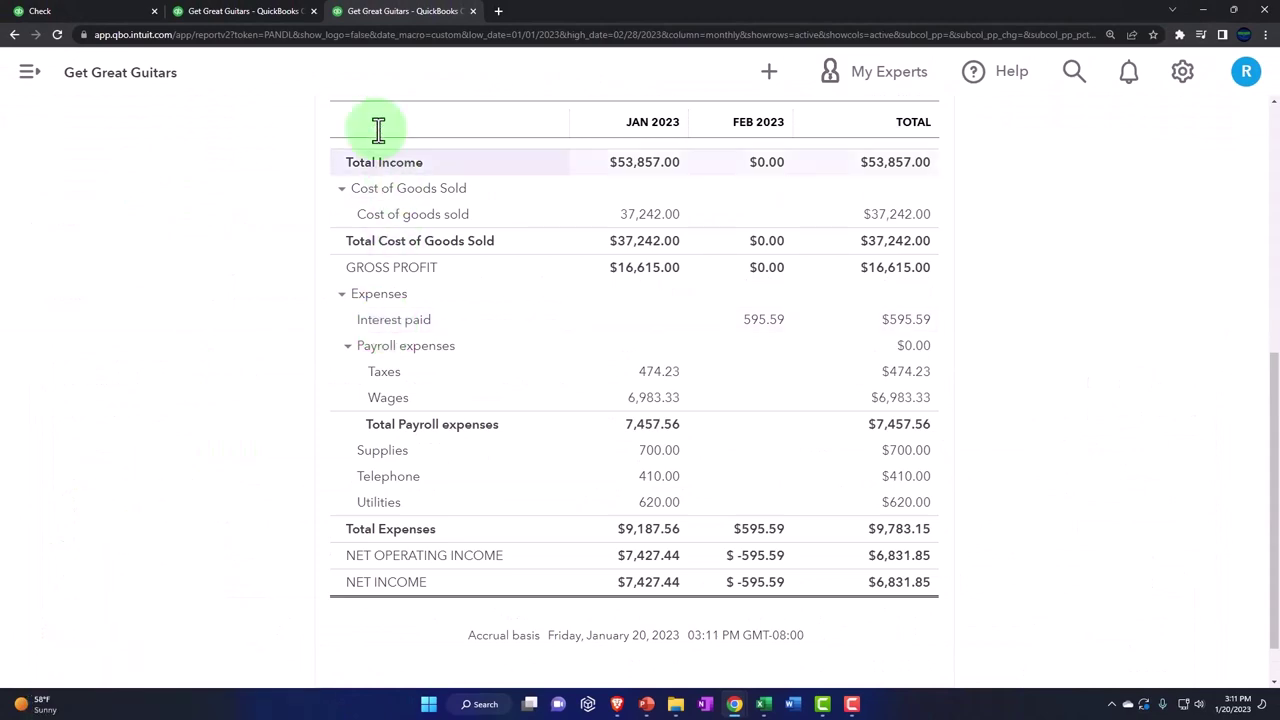
# - Open the Loan Payable transaction detail from the Balance Sheet and review the principal payments and running balance
pyautogui.click(270, 14)
pyautogui.scroll(-3, 340, 300)
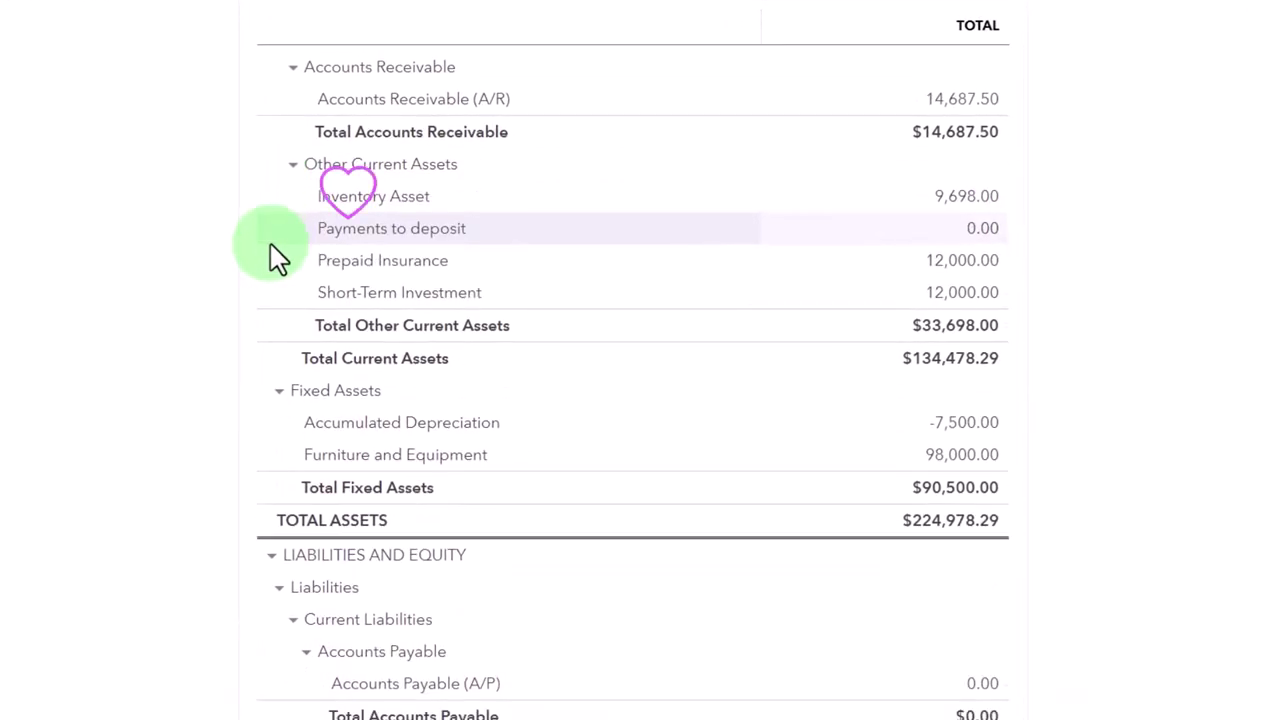
pyautogui.scroll(-3, 278, 258)
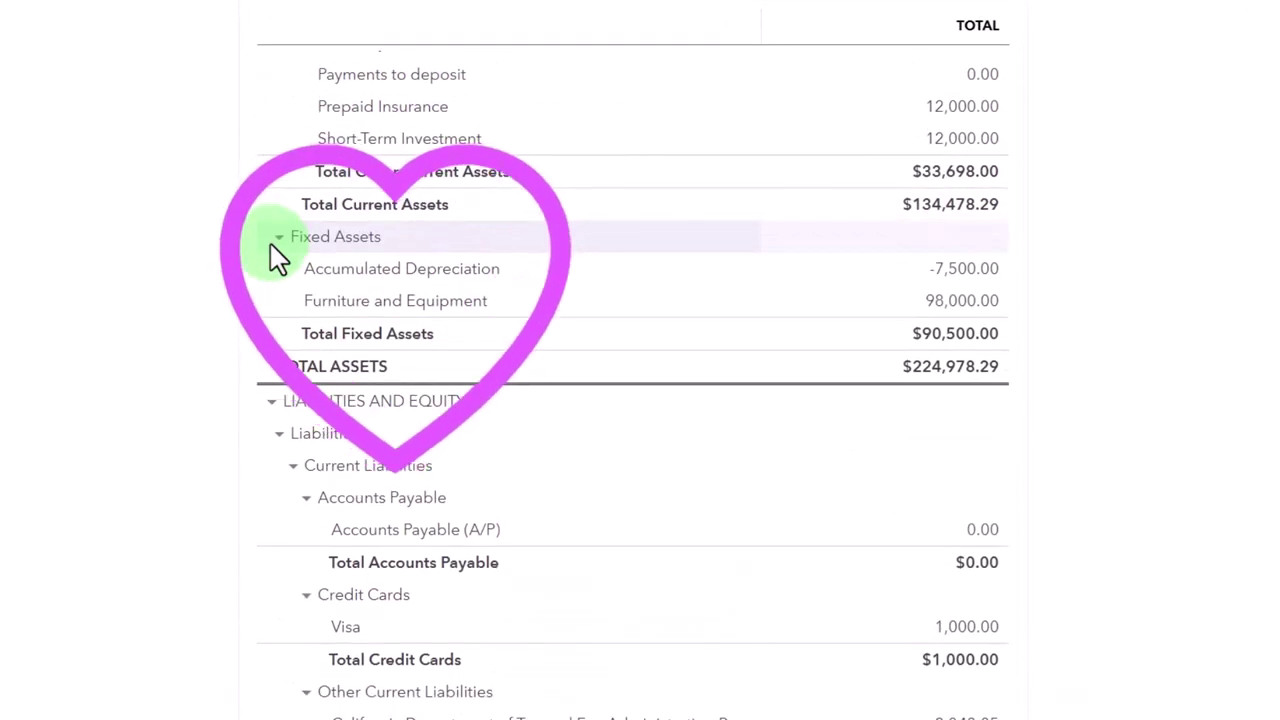
pyautogui.scroll(-3, 278, 258)
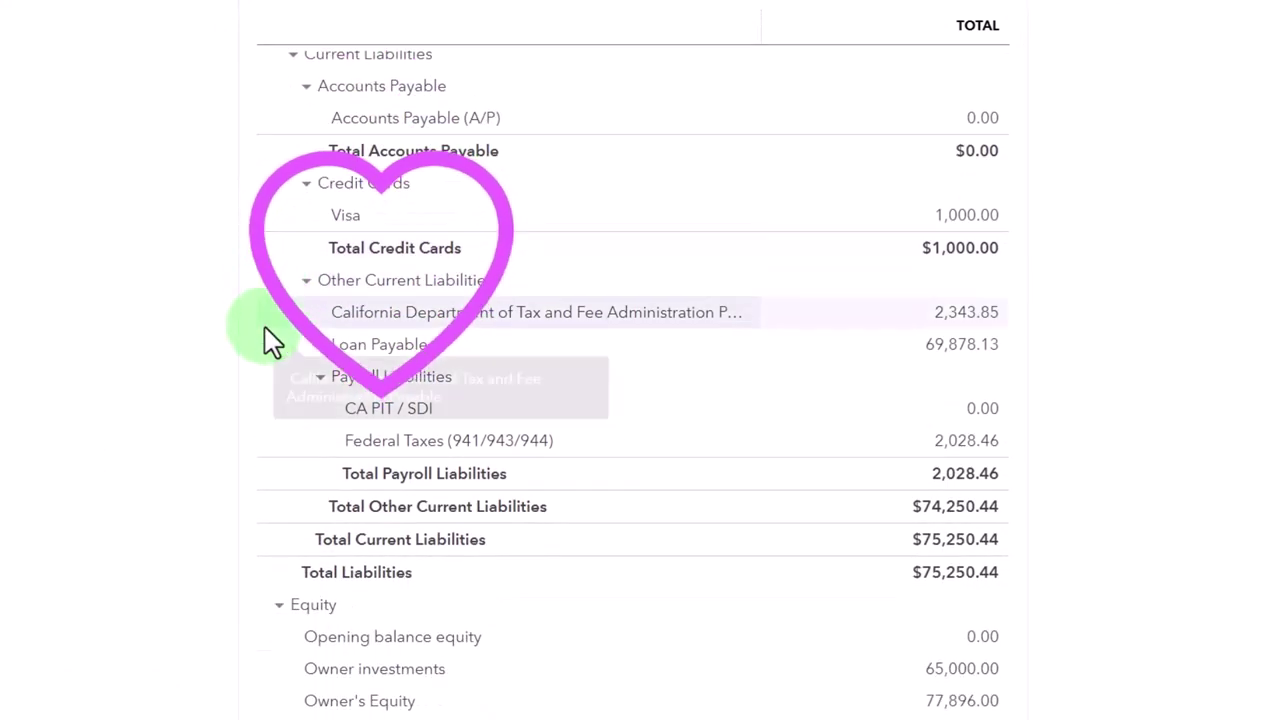
pyautogui.click(957, 350)
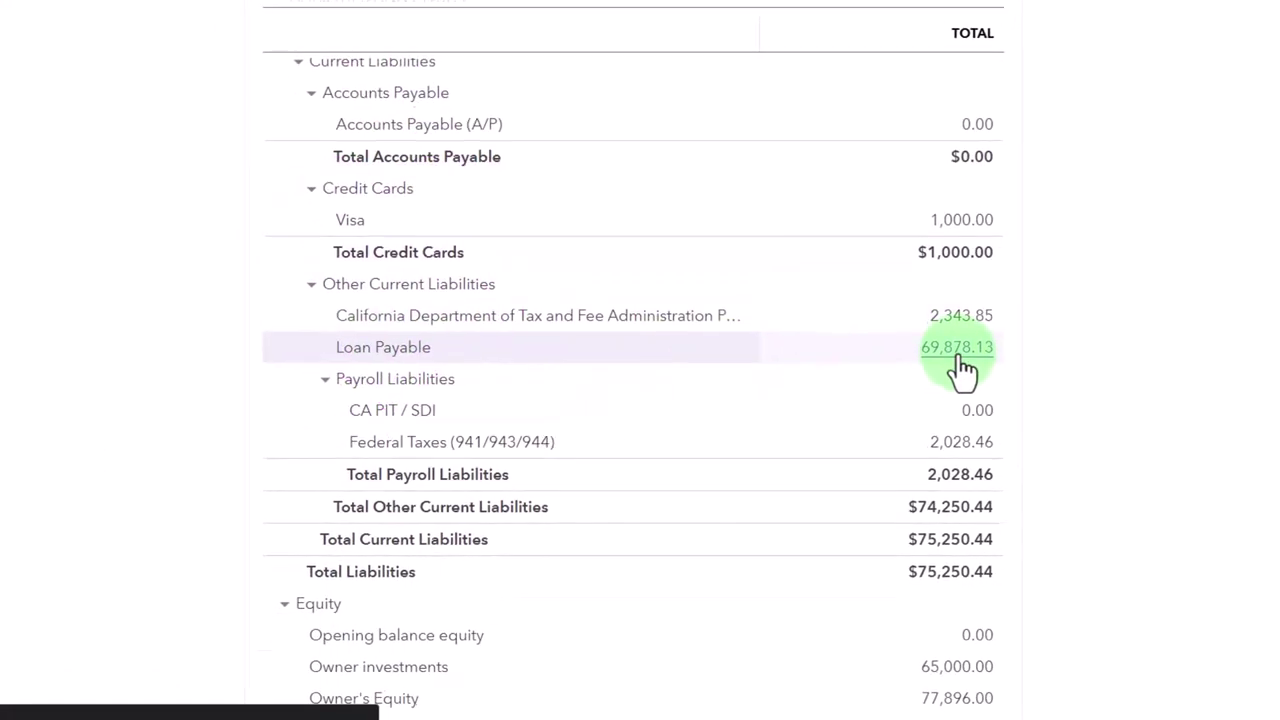
pyautogui.scroll(-2, 885, 392)
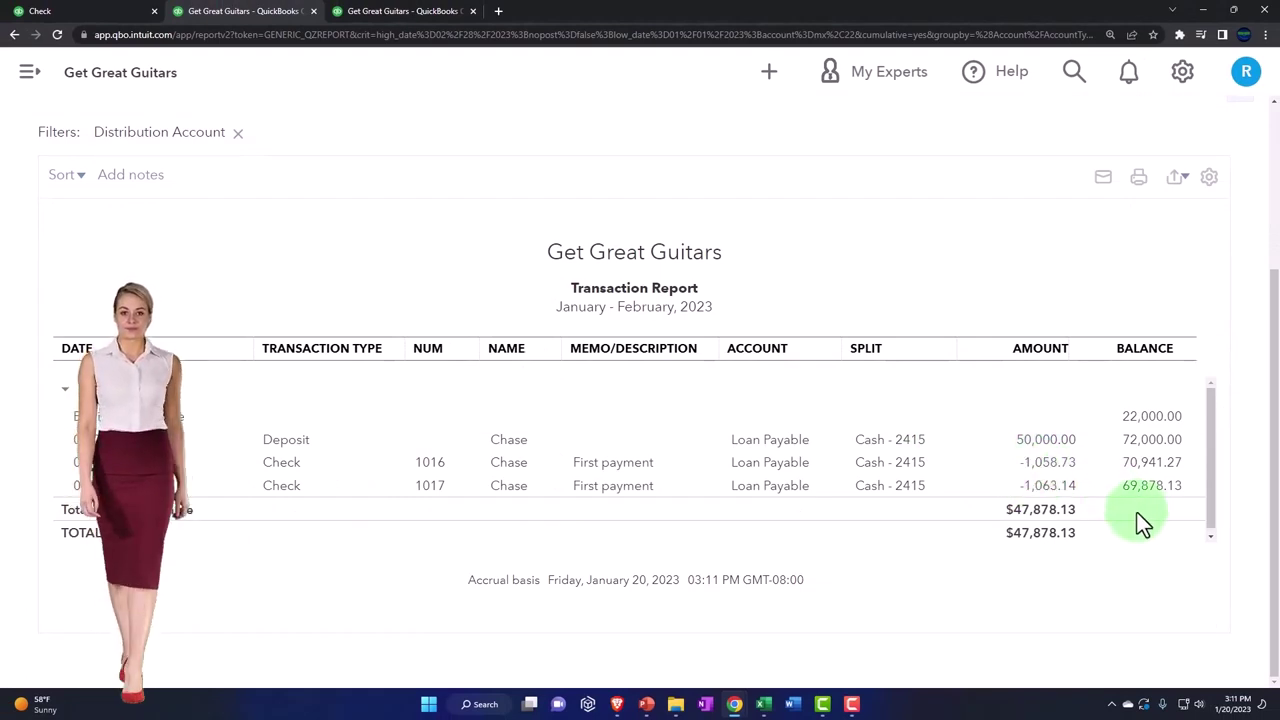
# - Compare the Loan Payable balance with the month 2 loan balance in the Excel amortization table, and return to the Balance Sheet's Loan Payable line
pyautogui.click(765, 706)
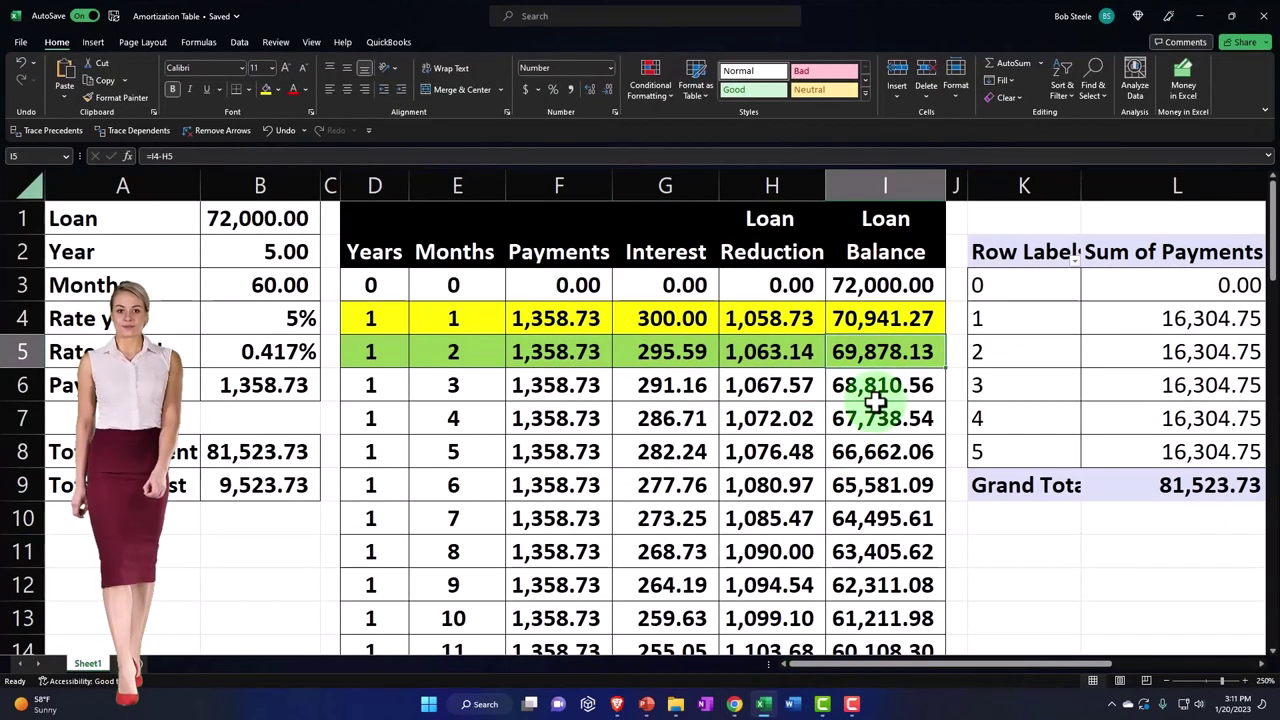
pyautogui.click(1203, 16)
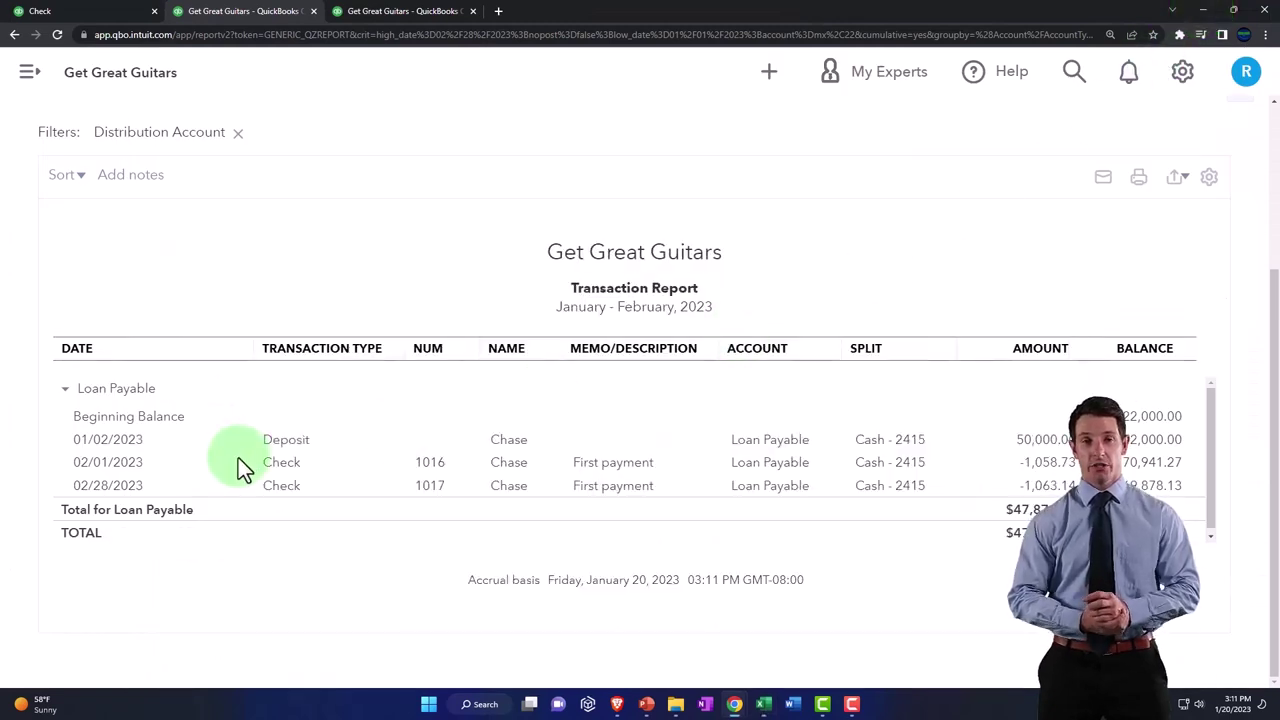
pyautogui.scroll(3, 237, 460)
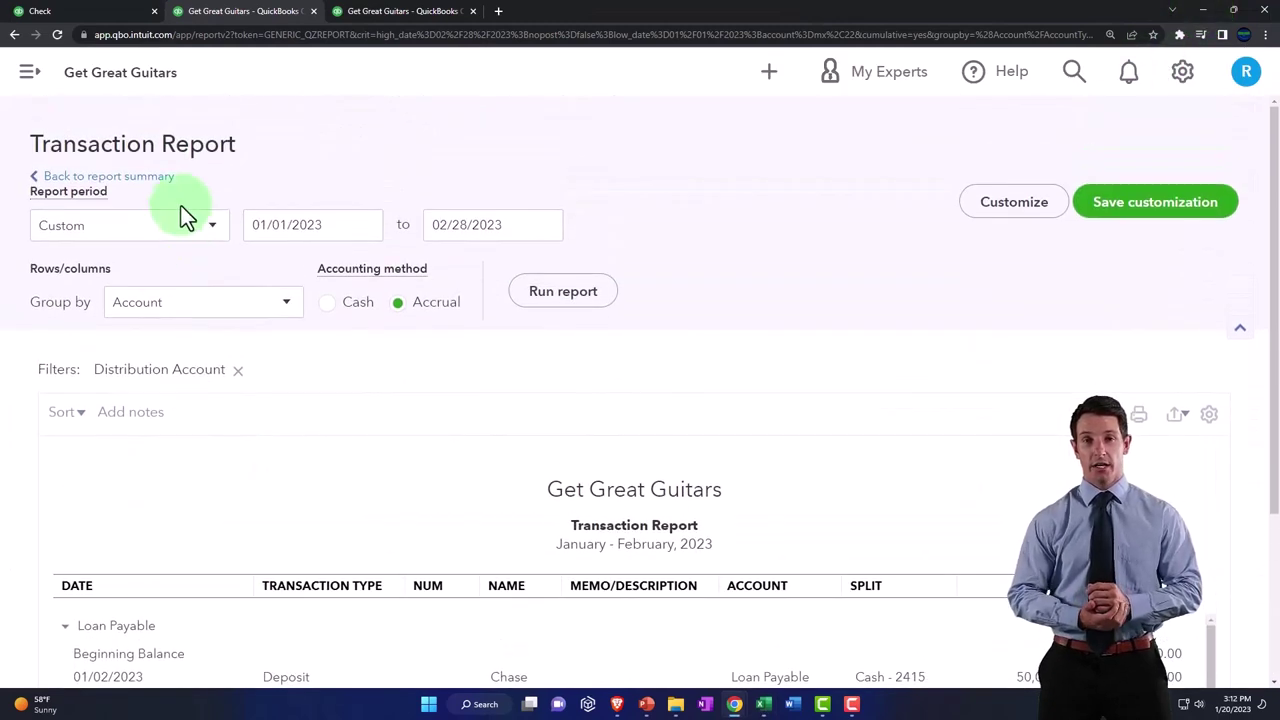
pyautogui.click(163, 187)
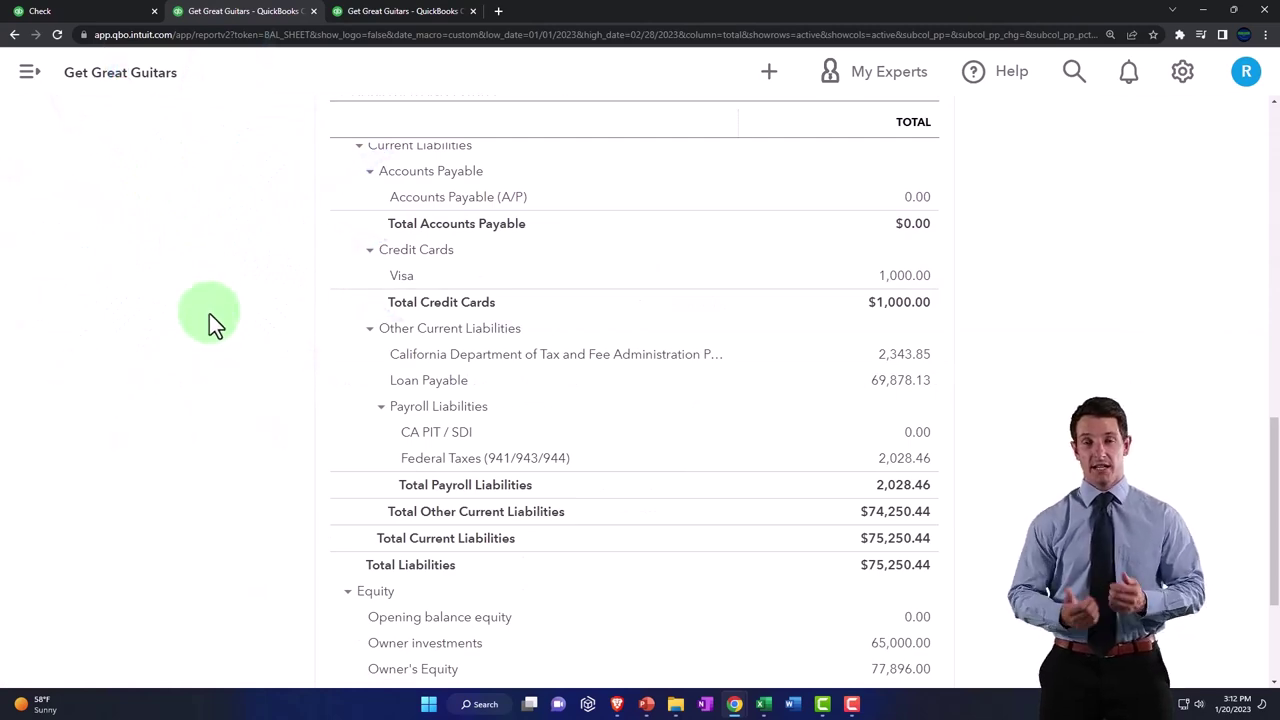
pyautogui.click(405, 386)
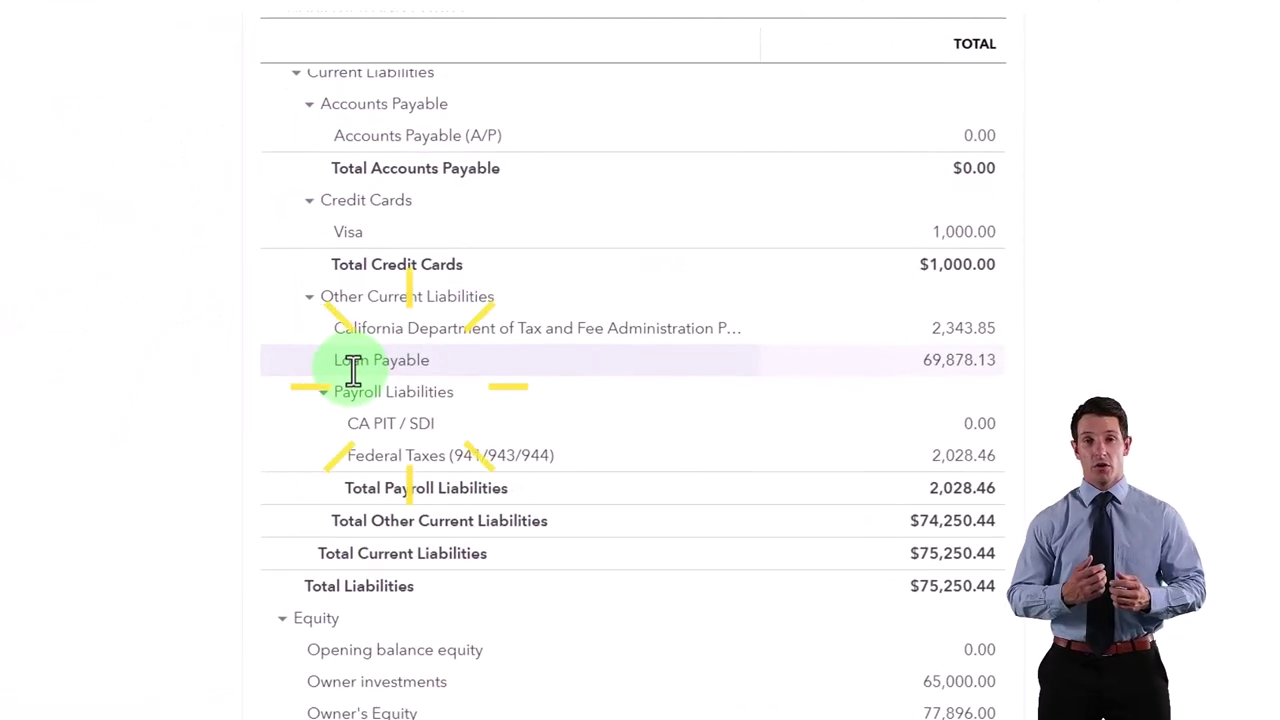